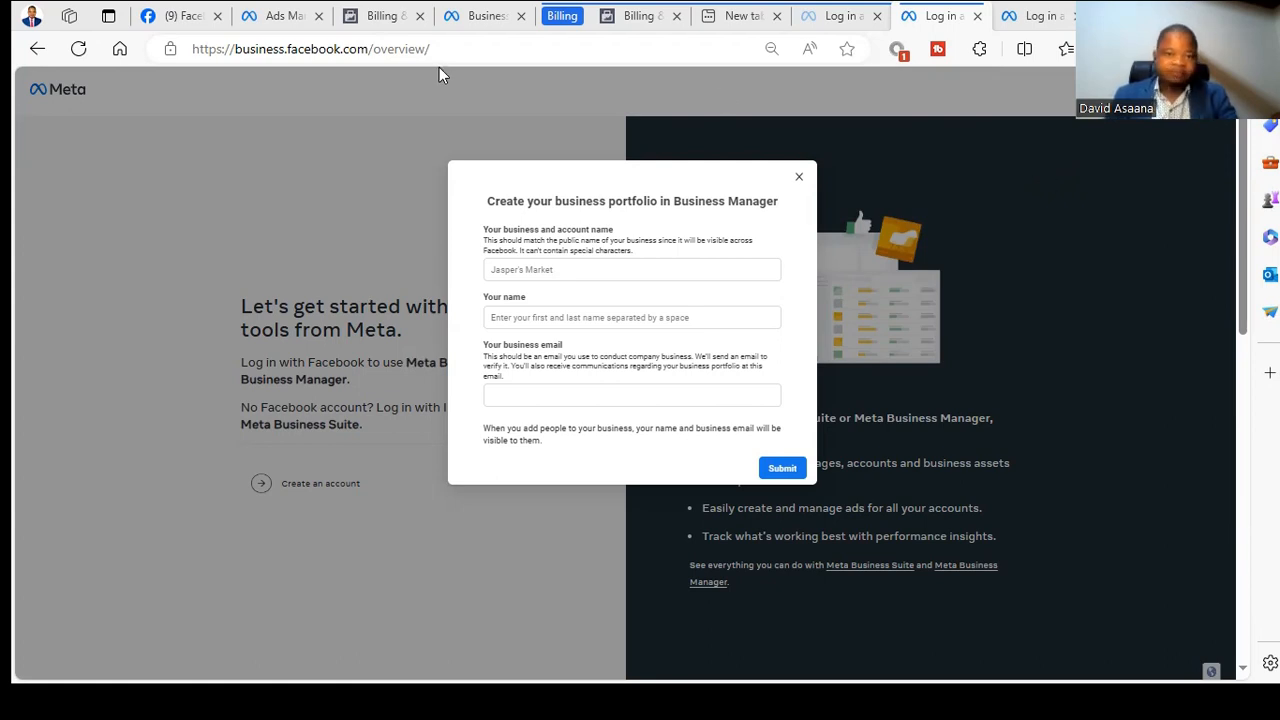
Step: View the business.facebook.com/overview page with its account creation option, and return to the business portfolio creation form
{"action": "left_click", "coordinate": [482, 14]}
{"action": "left_click", "coordinate": [745, 14]}
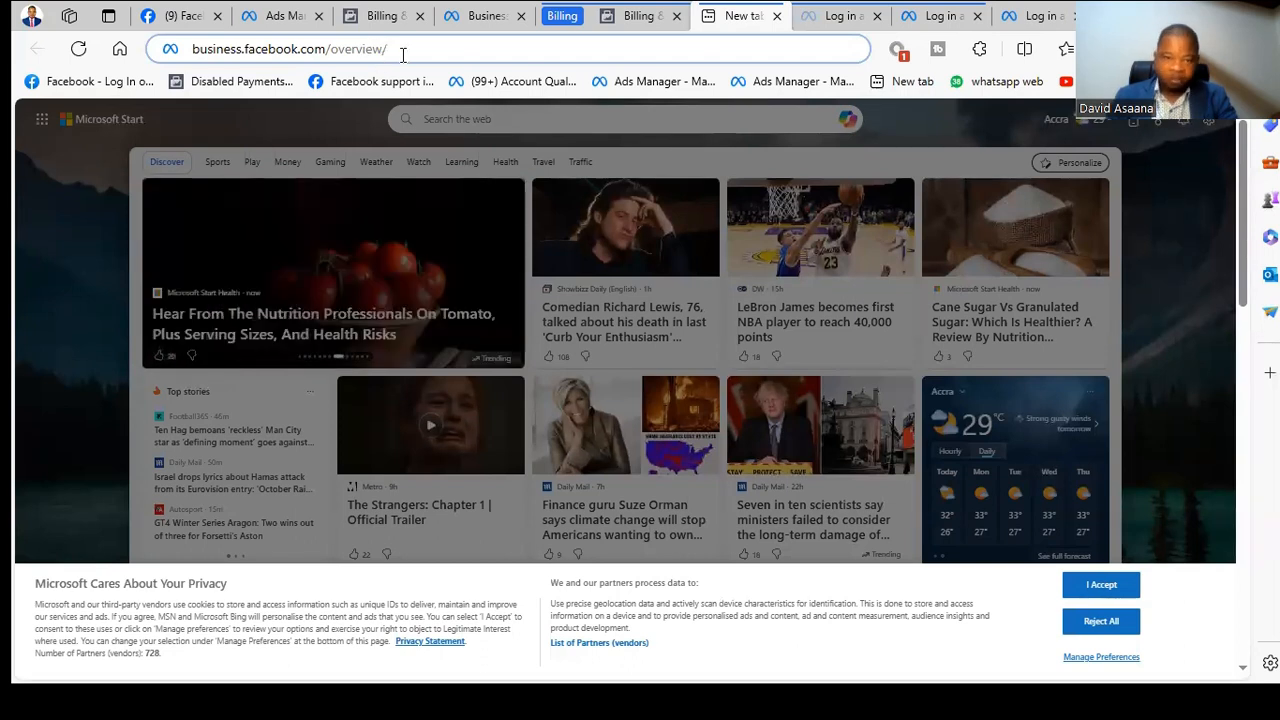
{"action": "left_click", "coordinate": [810, 12]}
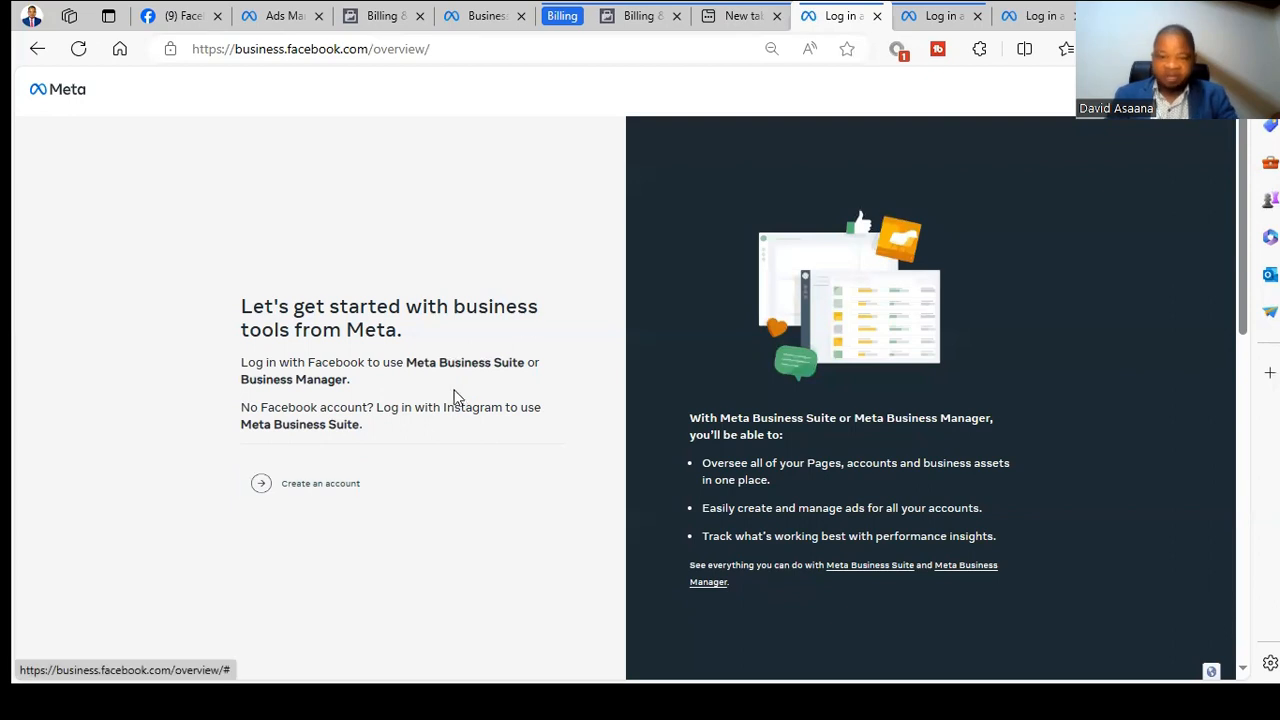
{"action": "left_click", "coordinate": [912, 16]}
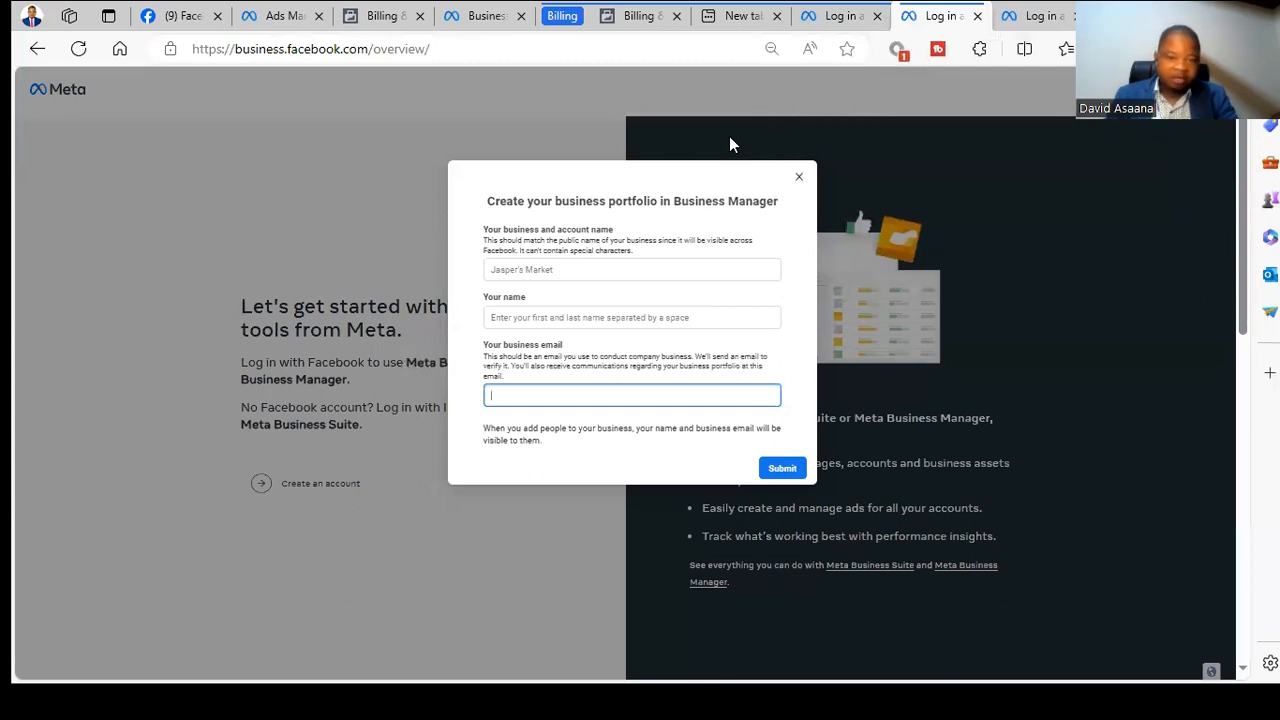
Step: Create a business portfolio named "Unique professional painting services" with the saved business email and the owner's name
{"action": "left_click", "coordinate": [537, 274]}
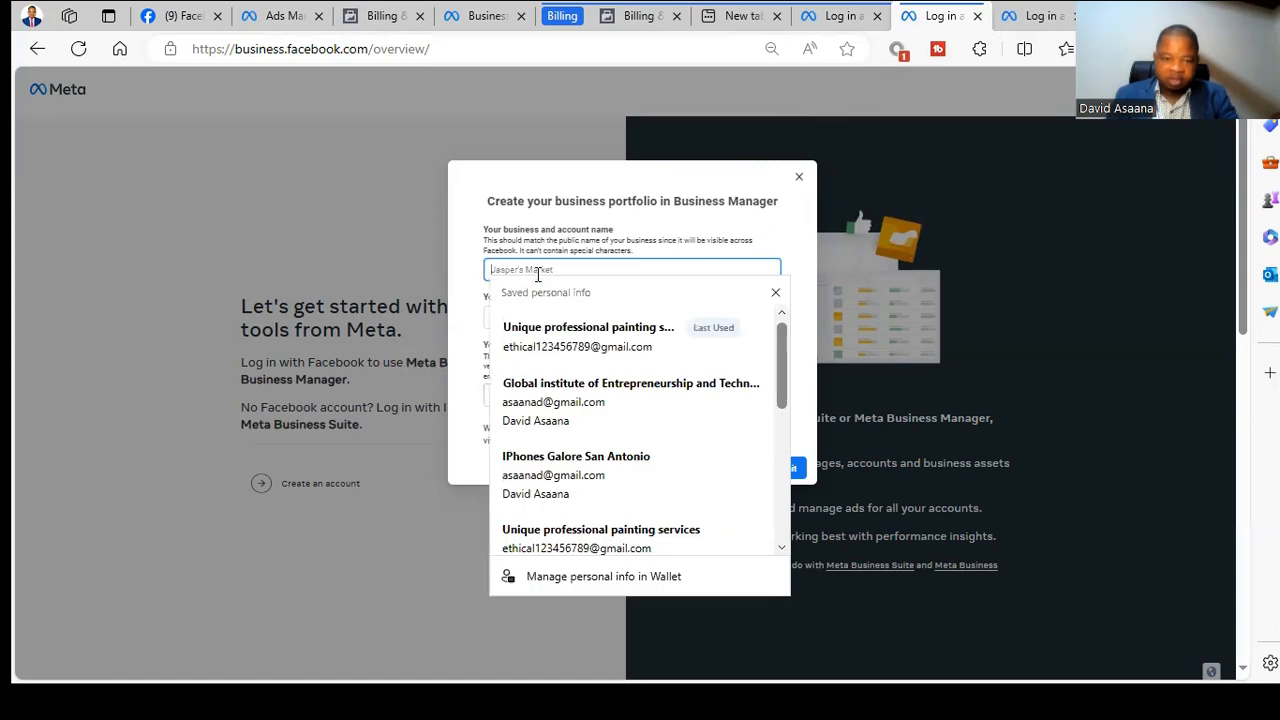
{"action": "left_click", "coordinate": [552, 322]}
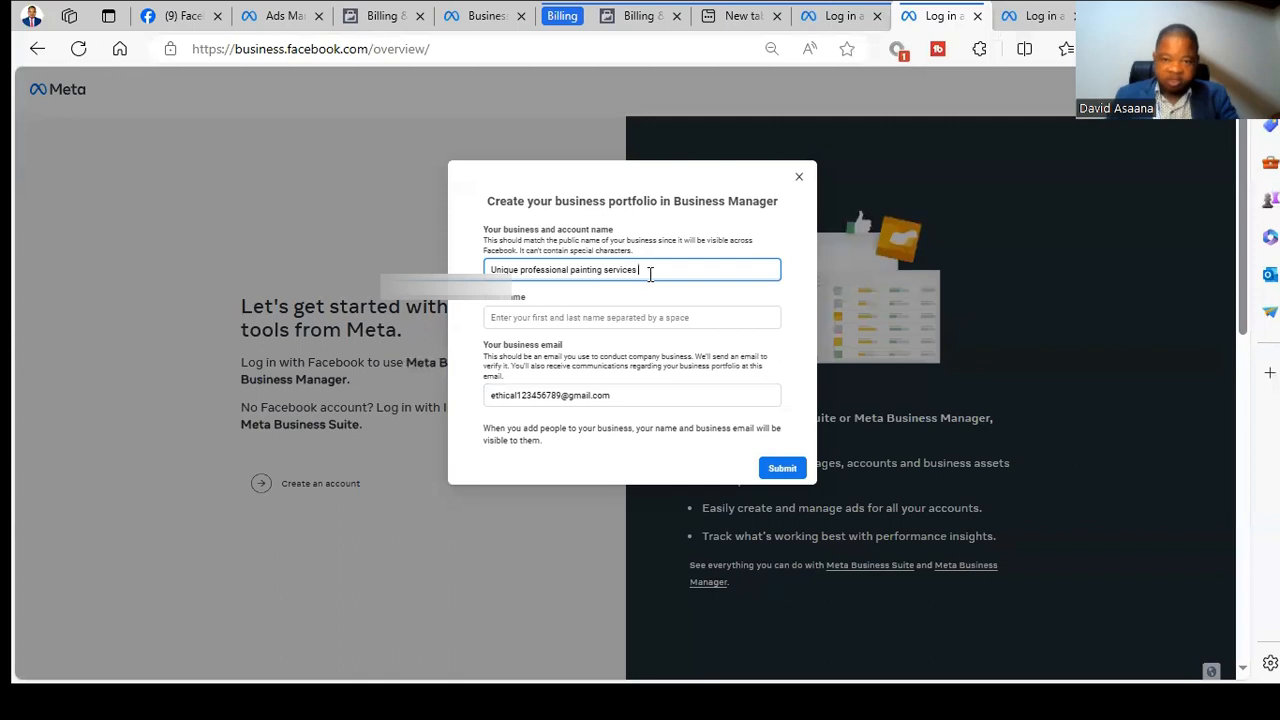
{"action": "left_click", "coordinate": [583, 319]}
{"action": "type", "text": "Al"}
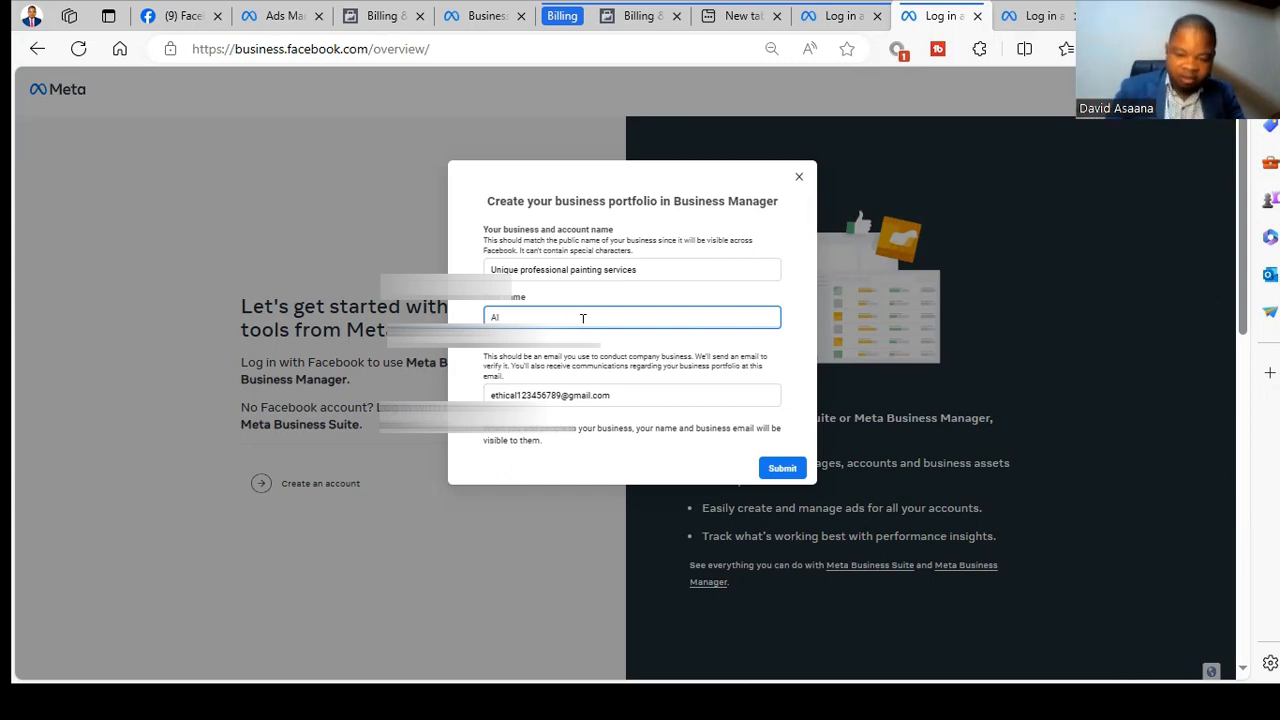
{"action": "type", "text": "red"}
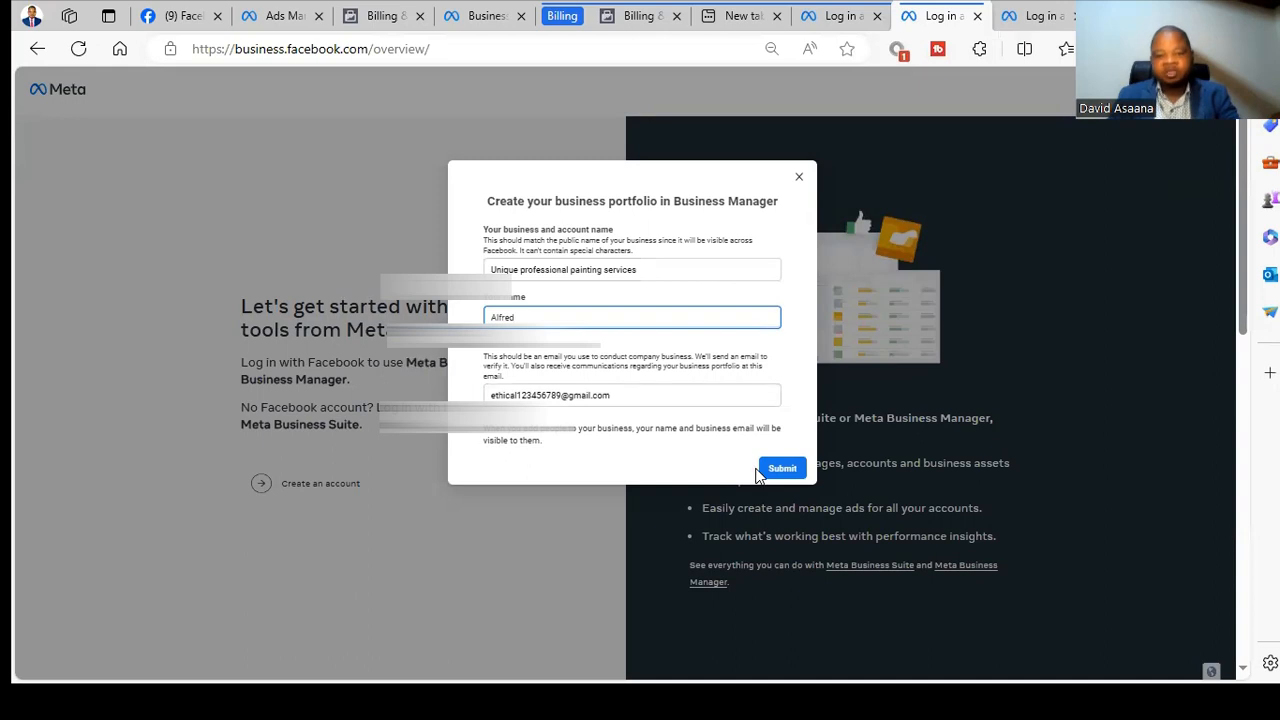
{"action": "key", "text": "Return"}
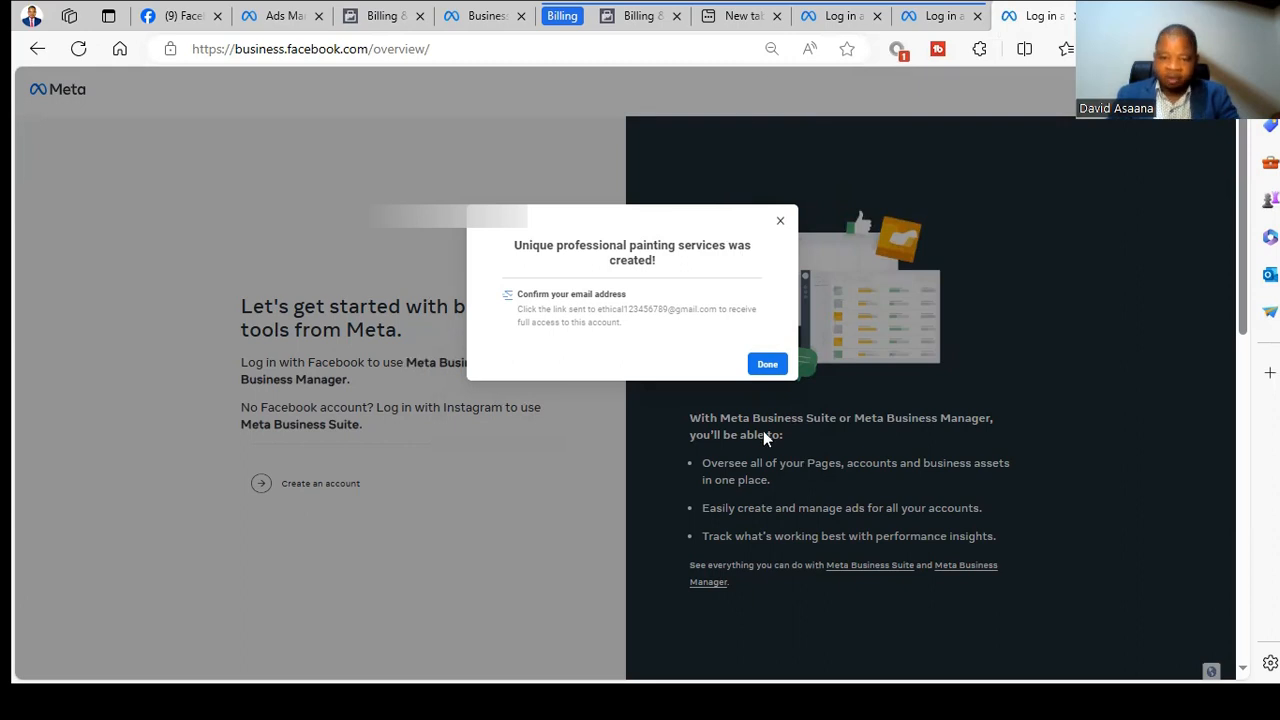
{"action": "left_click", "coordinate": [767, 366]}
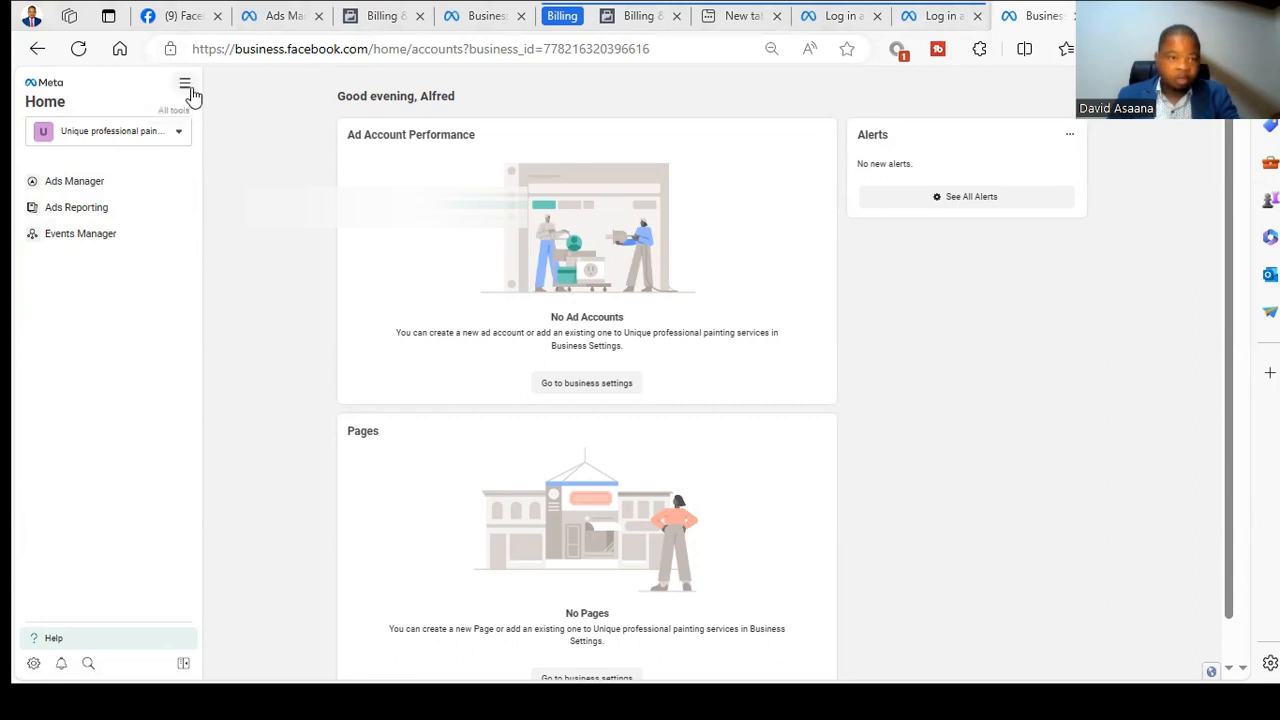
Step: Open the ad accounts section in the business settings of the new portfolio
{"action": "left_click", "coordinate": [185, 90]}
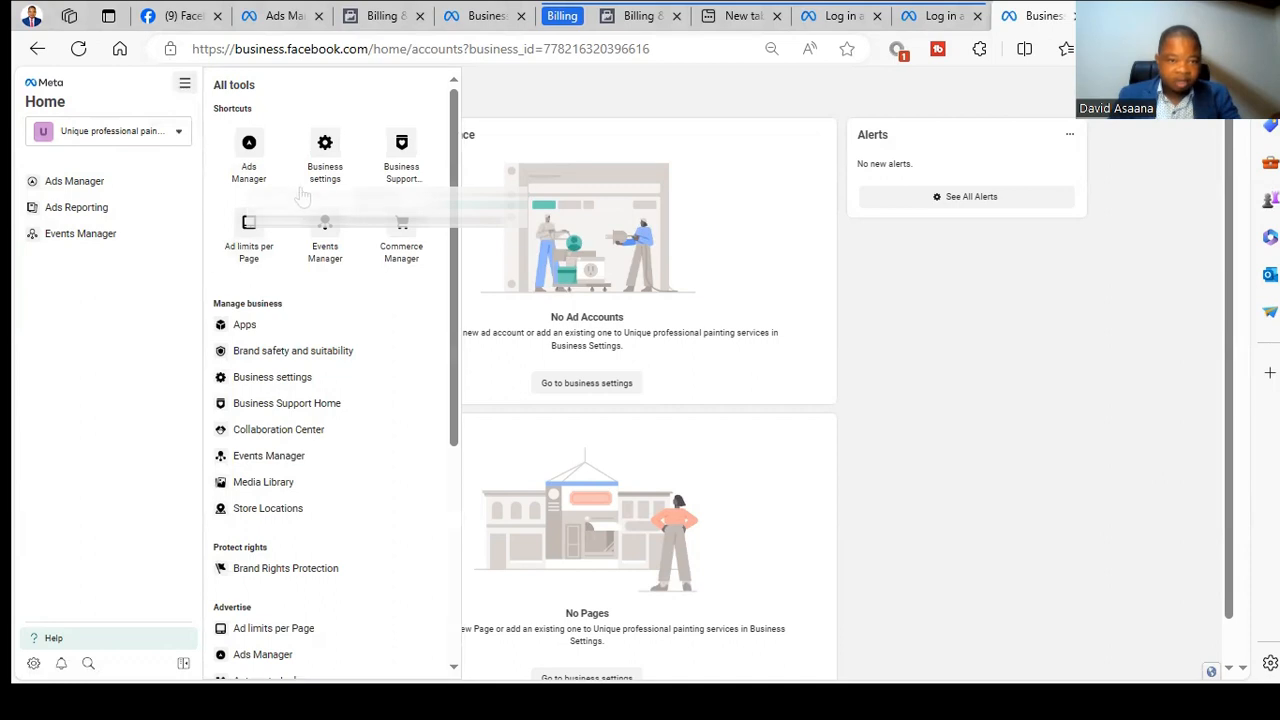
{"action": "left_click", "coordinate": [311, 178]}
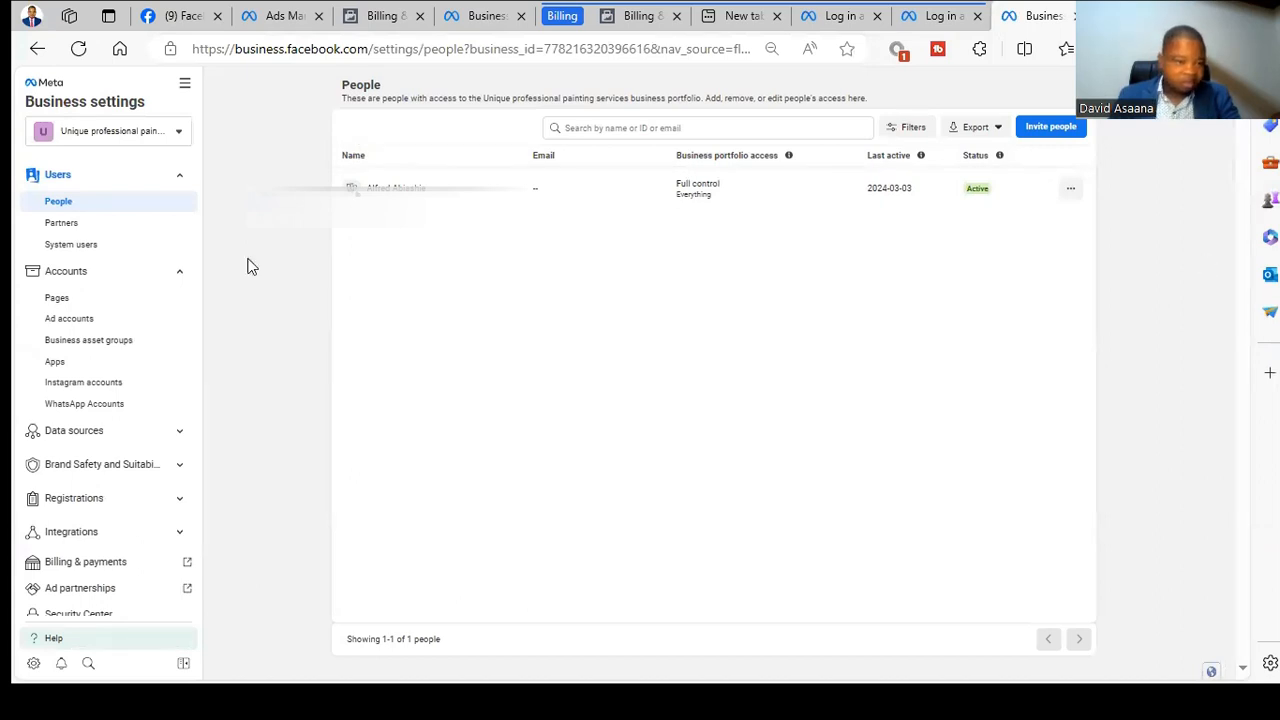
{"action": "left_click", "coordinate": [97, 324]}
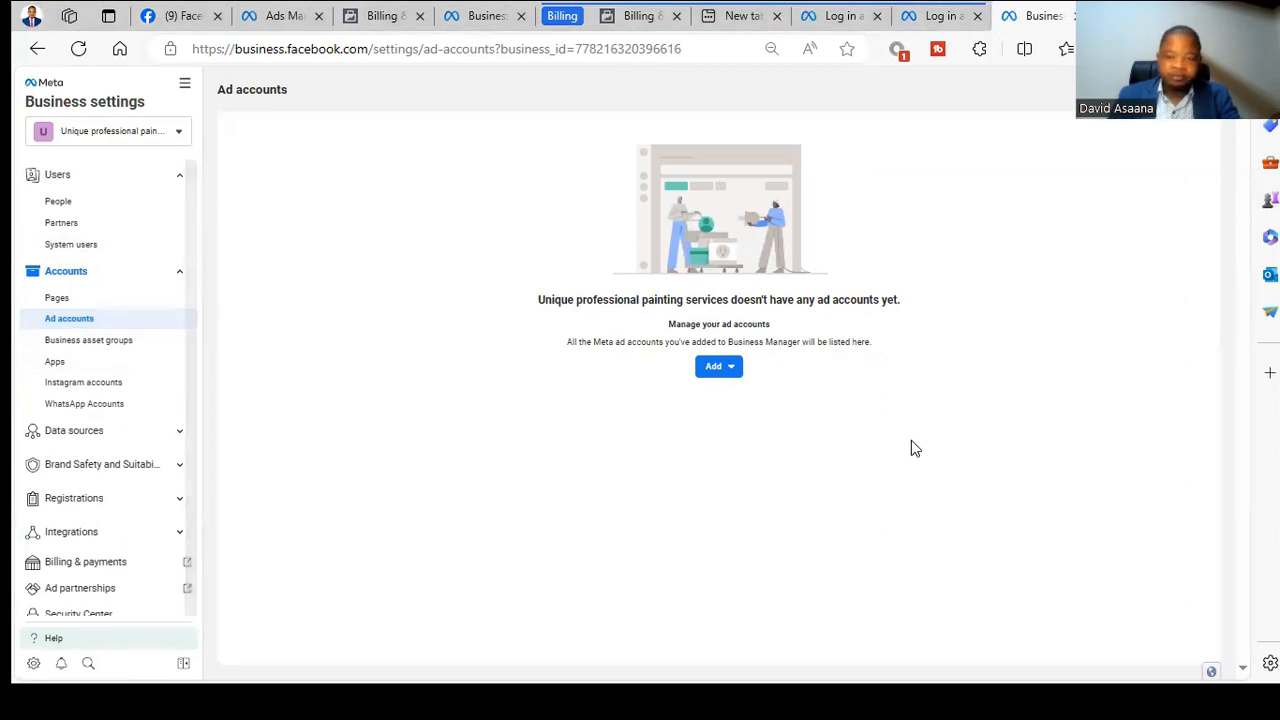
Step: Start a new ad account for the business and name it "Unique Professional Piating services"
{"action": "left_click", "coordinate": [713, 368]}
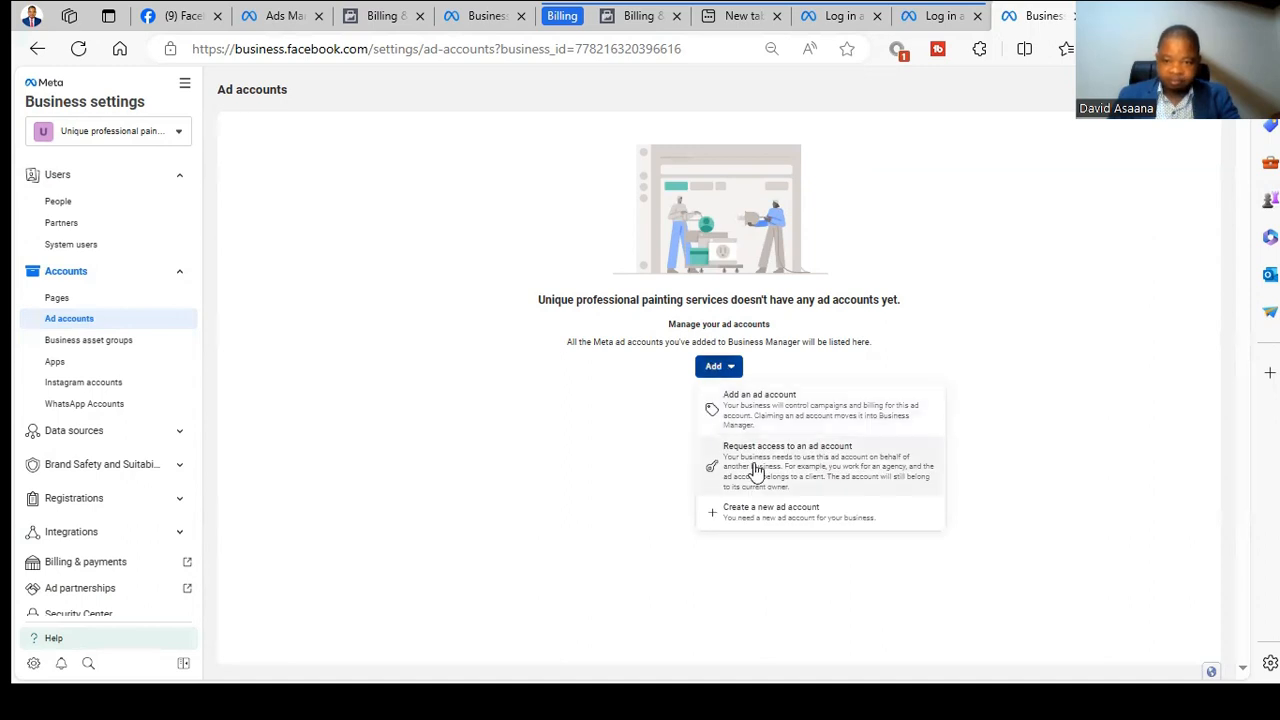
{"action": "left_click", "coordinate": [770, 511]}
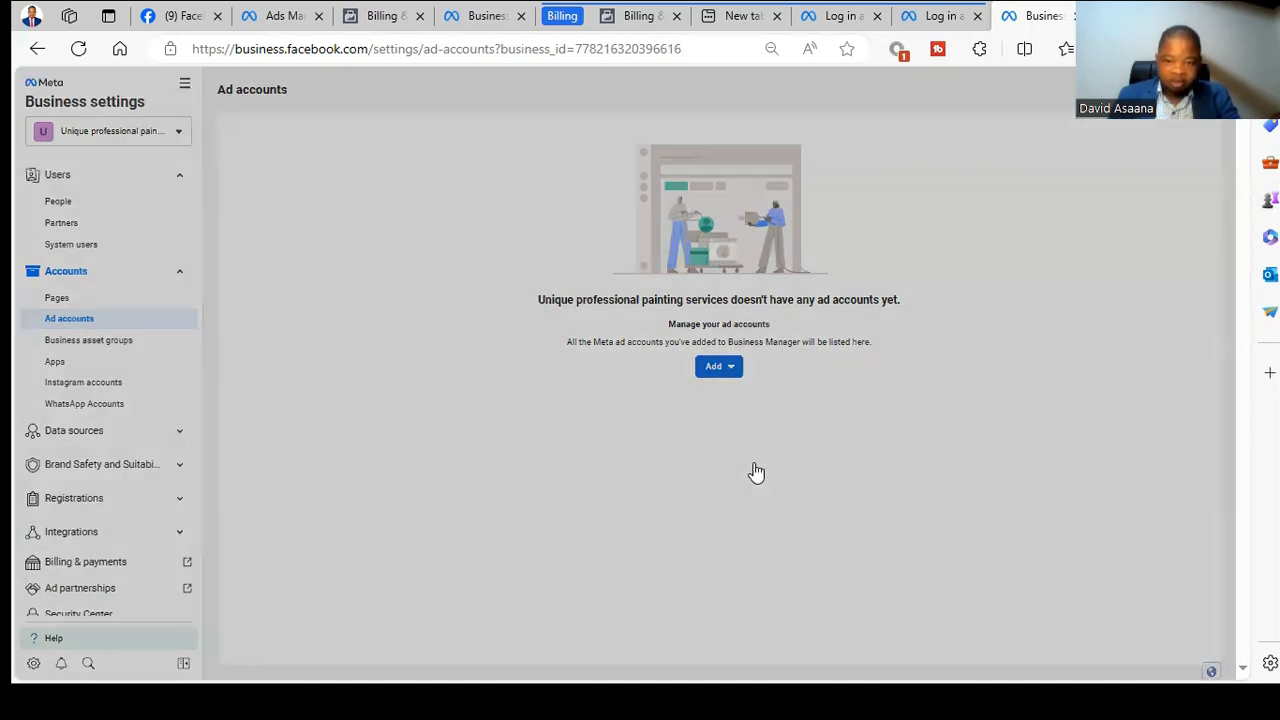
{"action": "left_click", "coordinate": [529, 381]}
{"action": "right_click", "coordinate": [534, 380]}
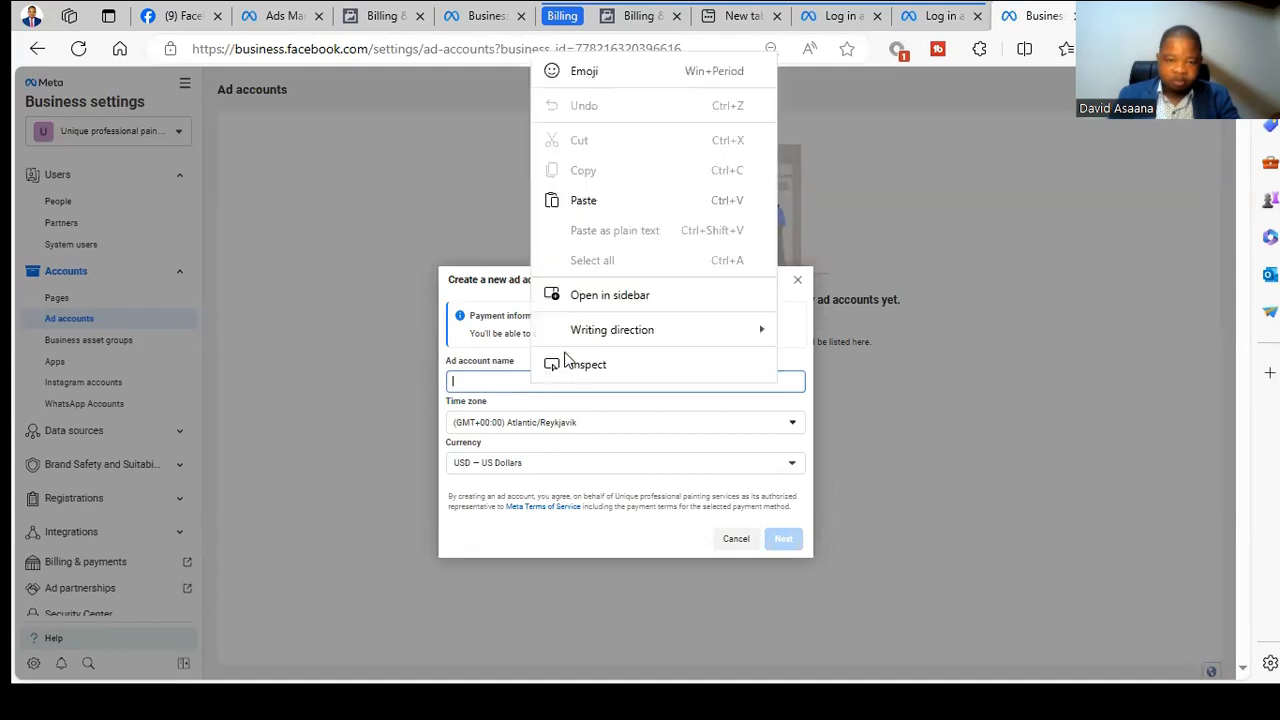
{"action": "left_click", "coordinate": [585, 200]}
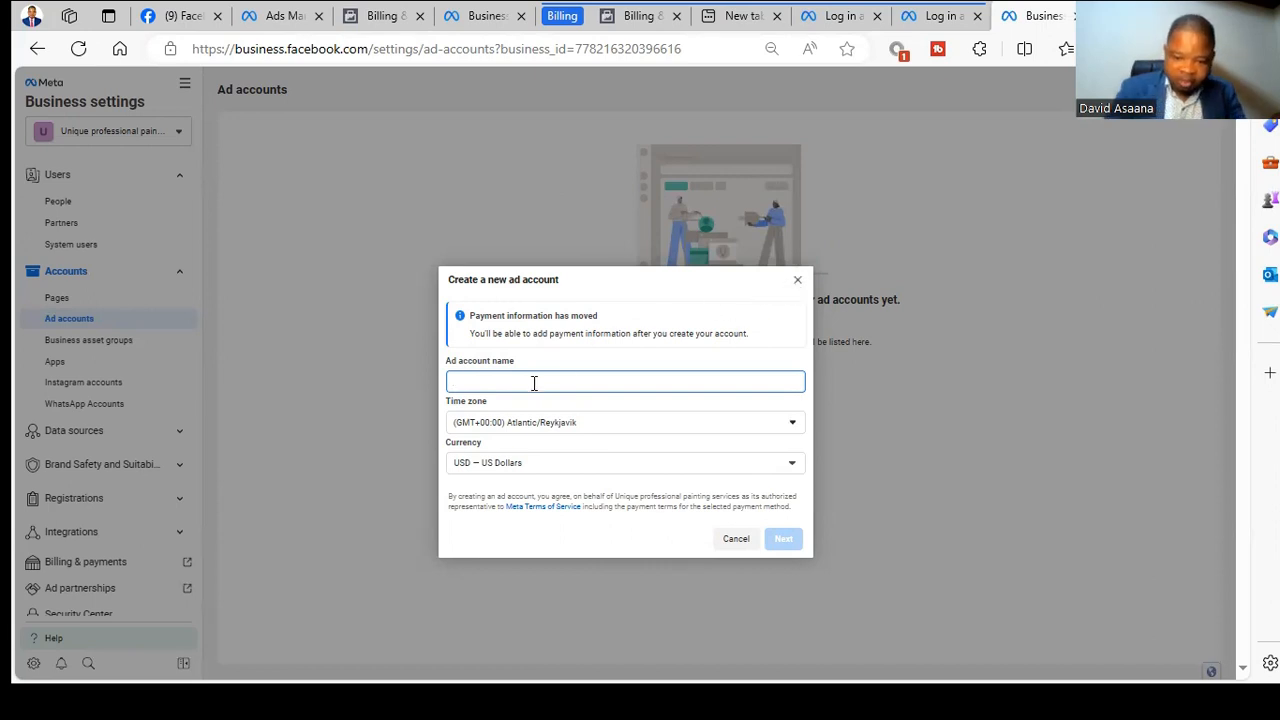
{"action": "type", "text": "Uniq"}
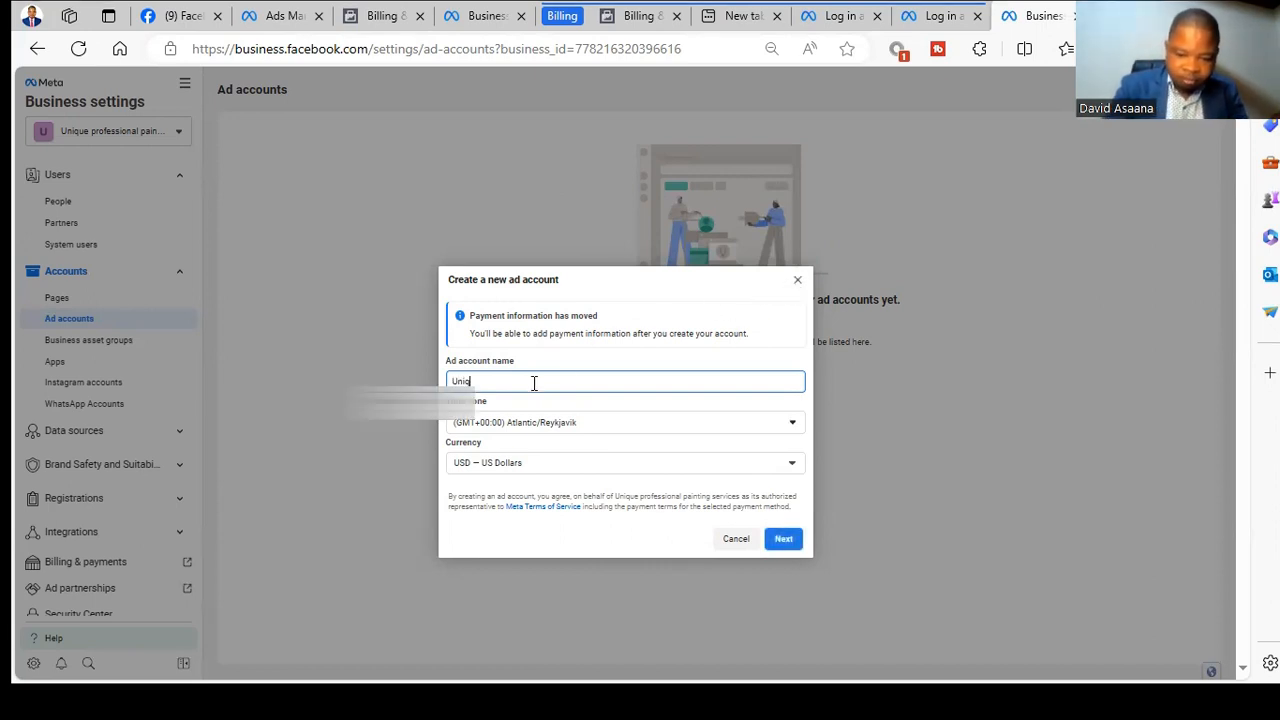
{"action": "type", "text": "ue Pr"}
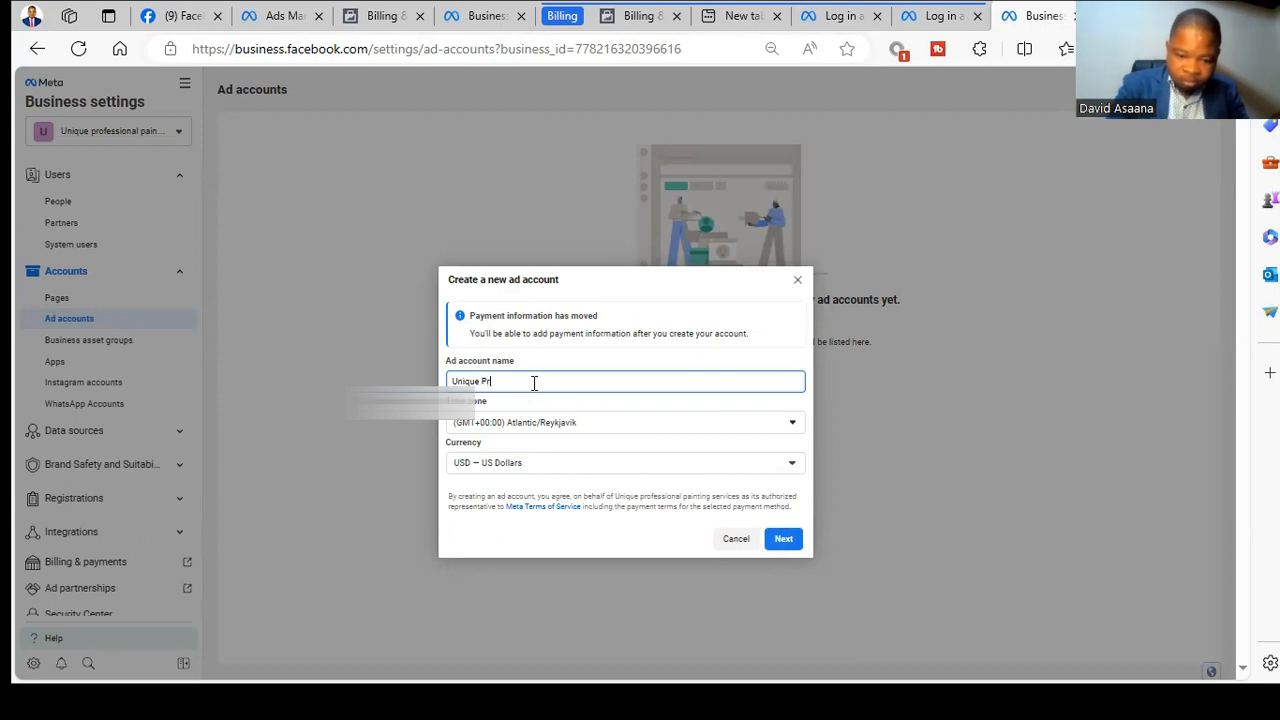
{"action": "type", "text": "ofess"}
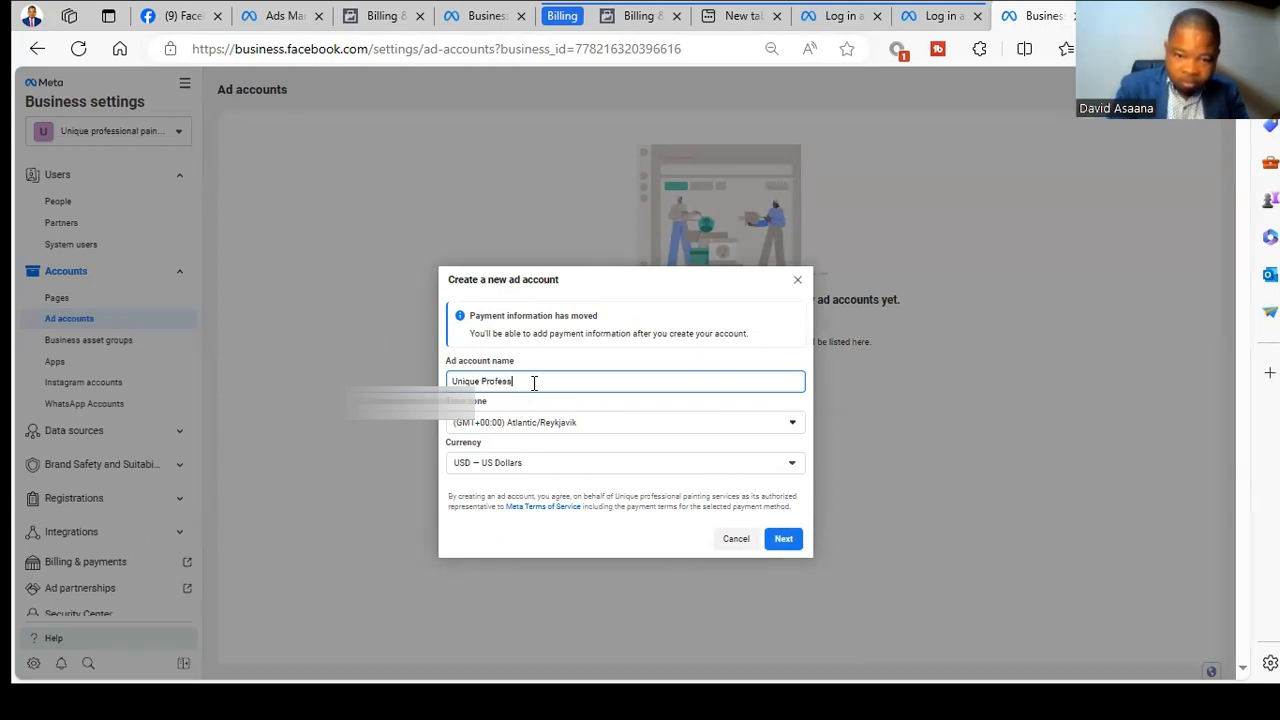
{"action": "type", "text": "ional"}
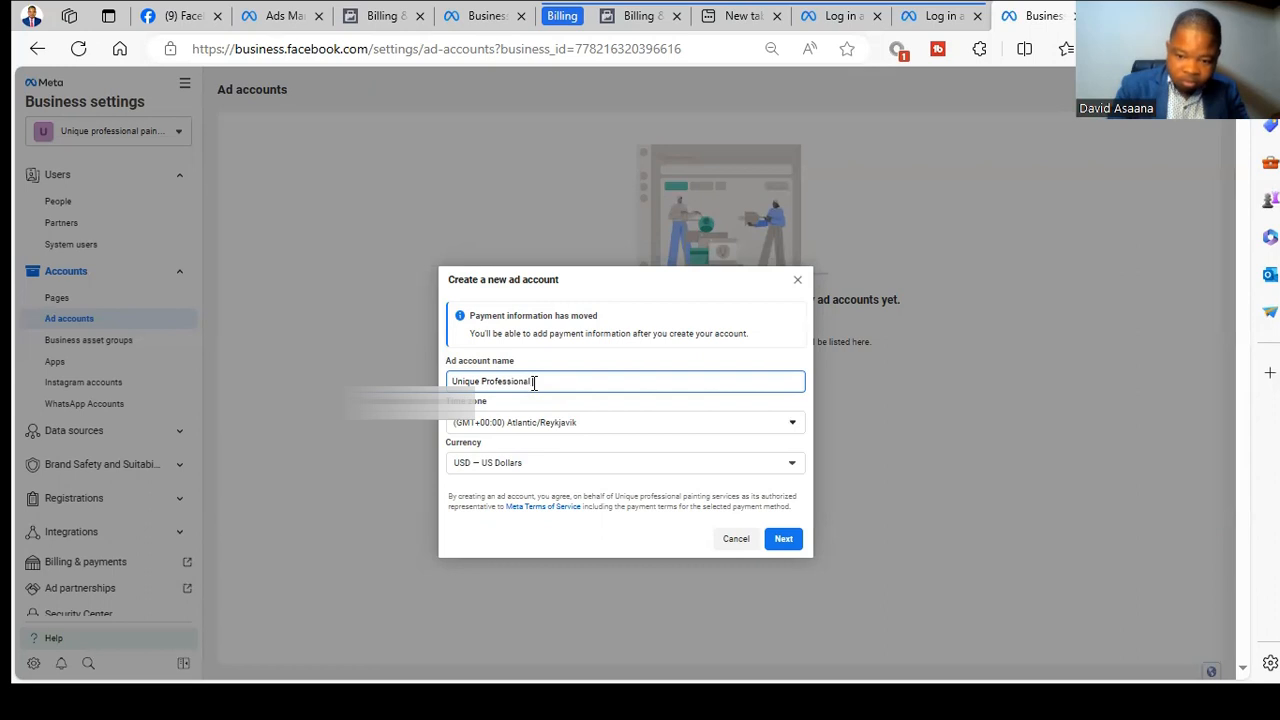
{"action": "type", "text": " Painting s"}
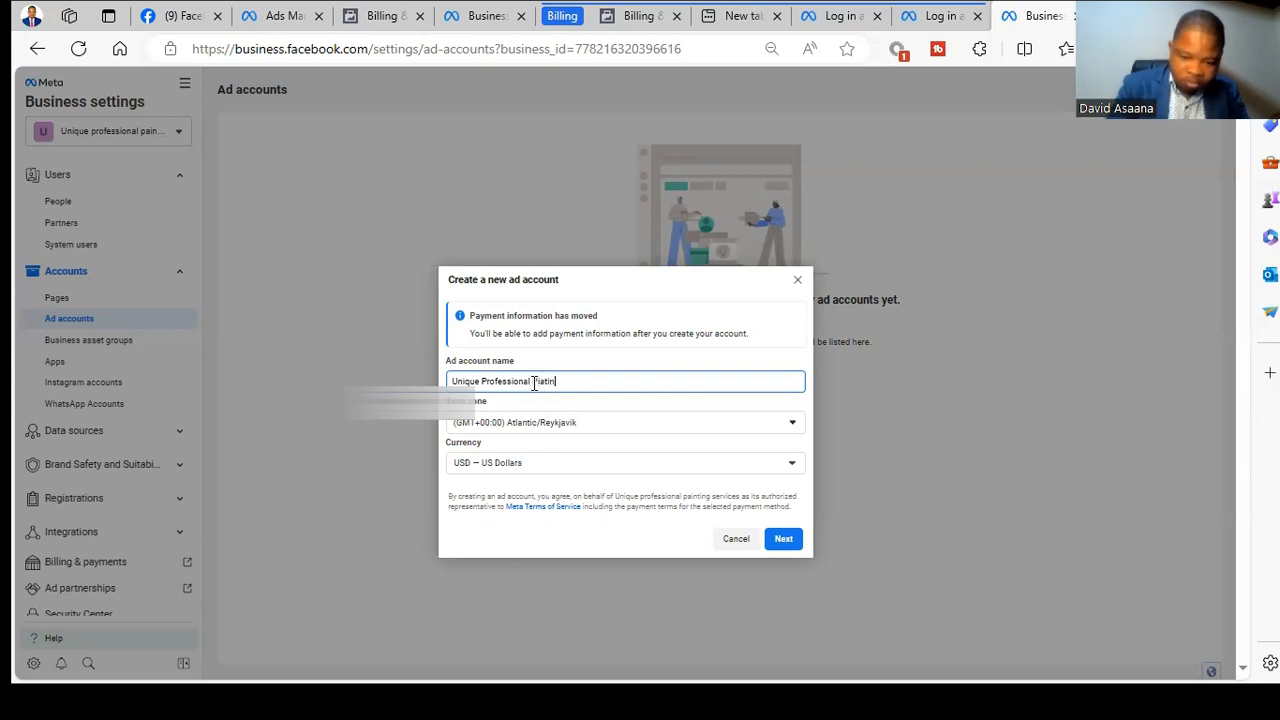
{"action": "type", "text": "er"}
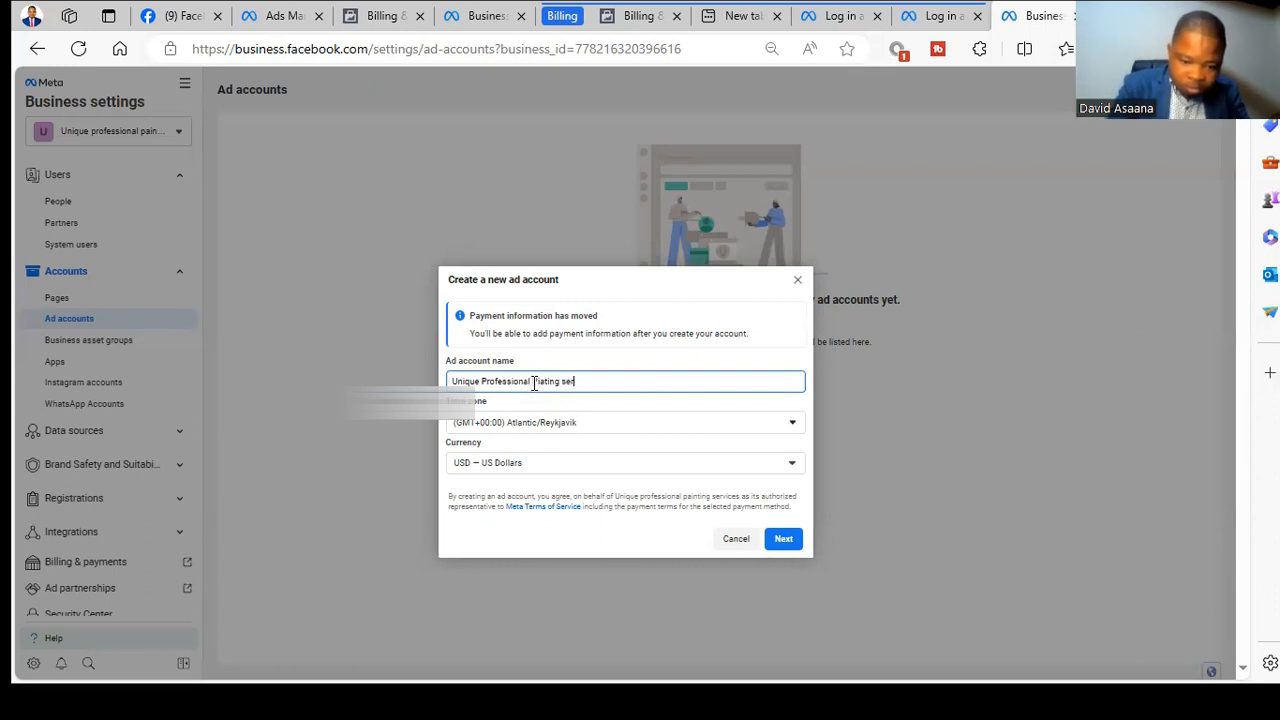
{"action": "type", "text": "vices"}
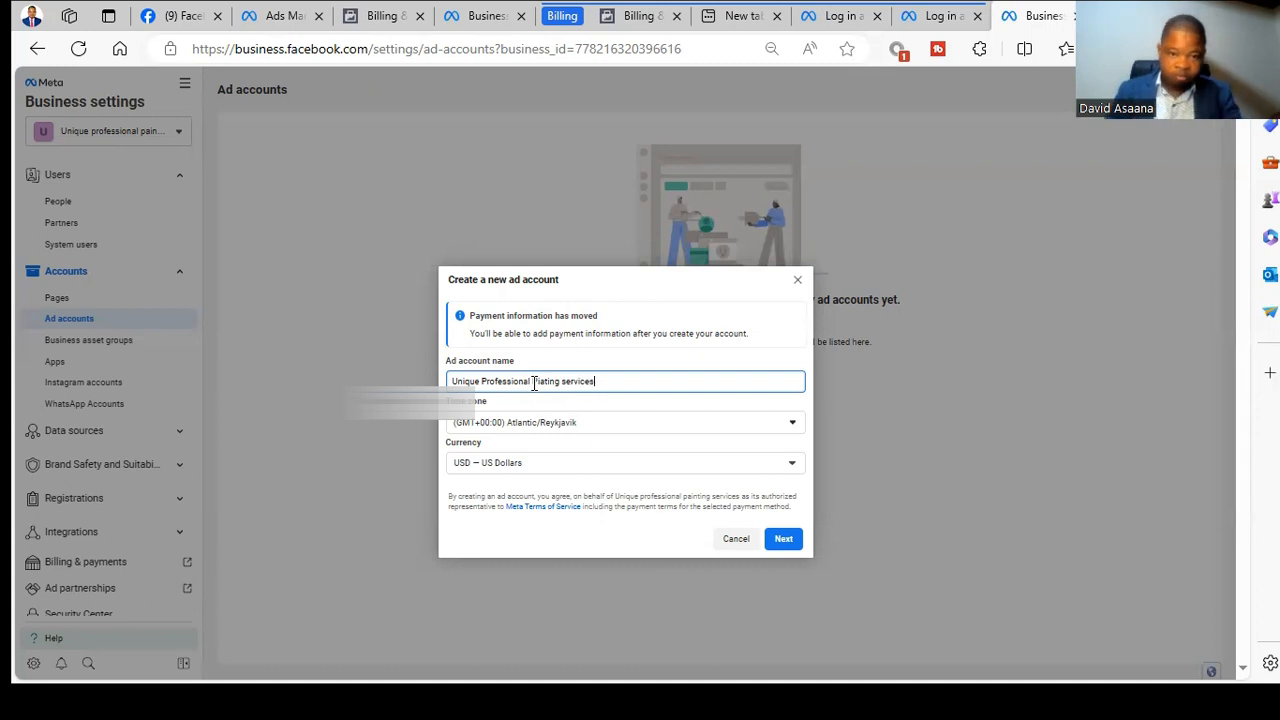
Step: Set the ad account's time zone to (GMT+00:00) Africa/Accra and create it for use by My business
{"action": "left_click", "coordinate": [668, 428]}
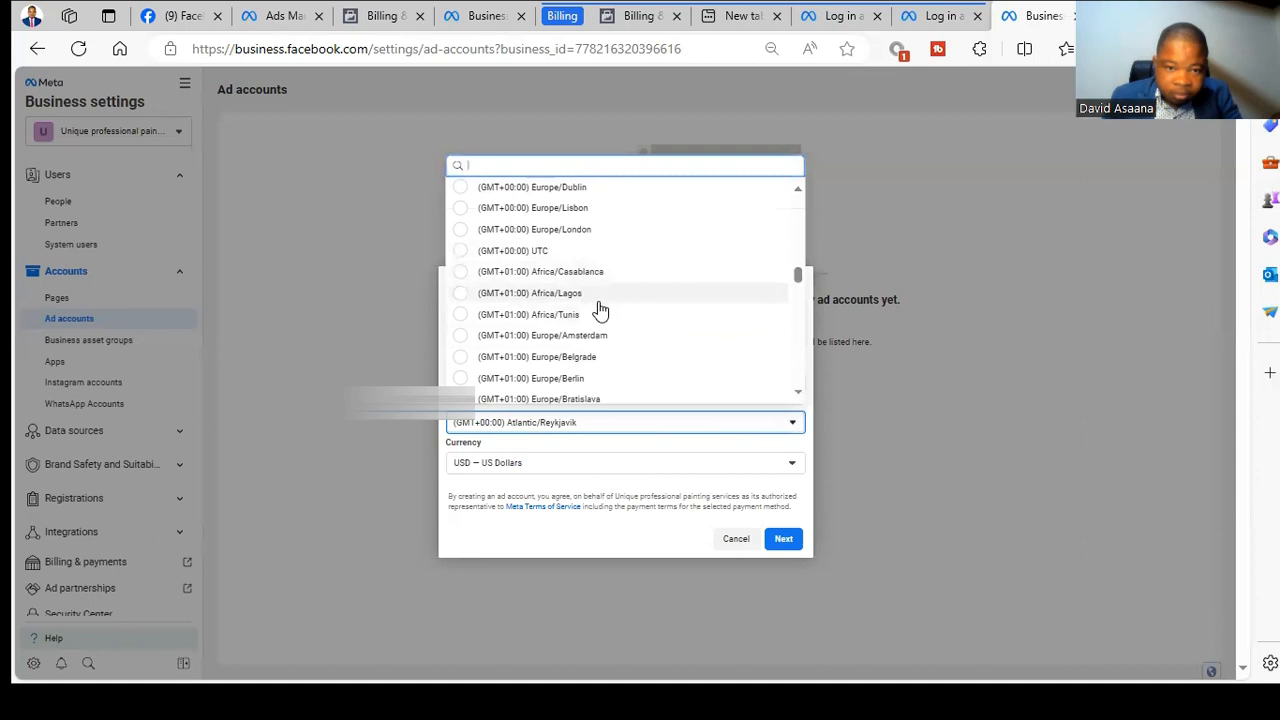
{"action": "scroll", "coordinate": [603, 305], "scroll_direction": "up", "scroll_amount": 5}
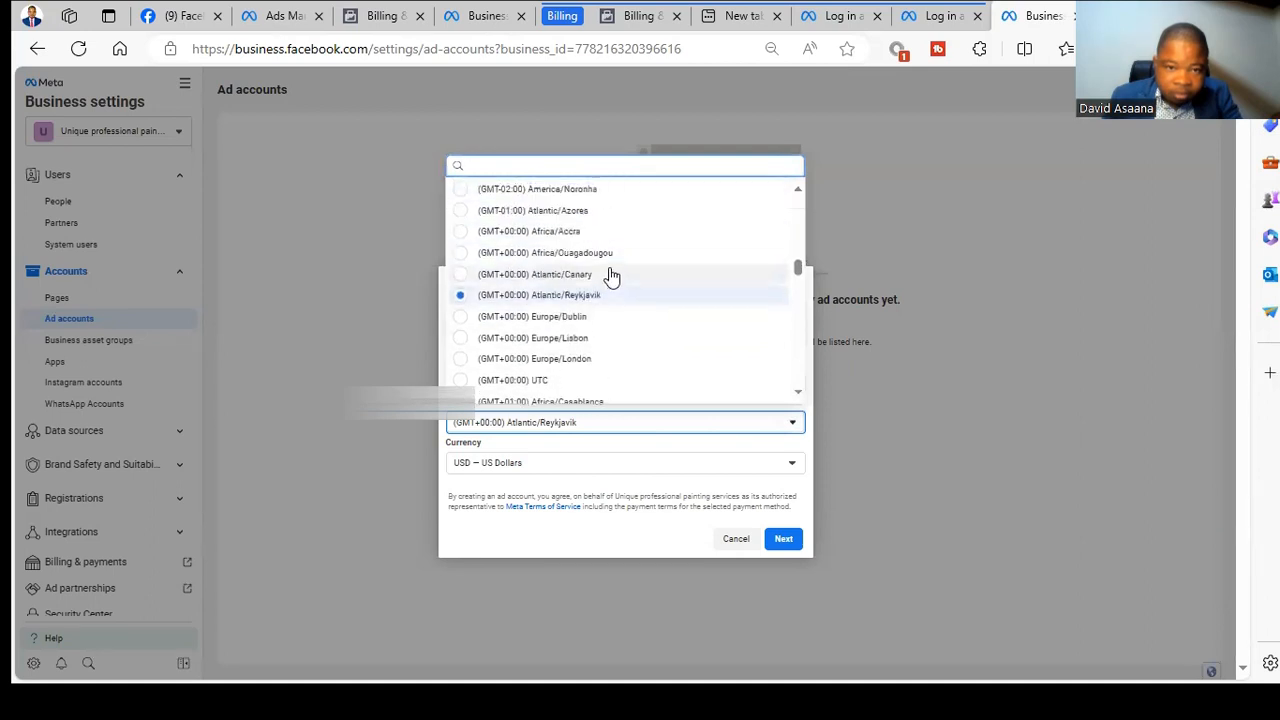
{"action": "left_click", "coordinate": [603, 295]}
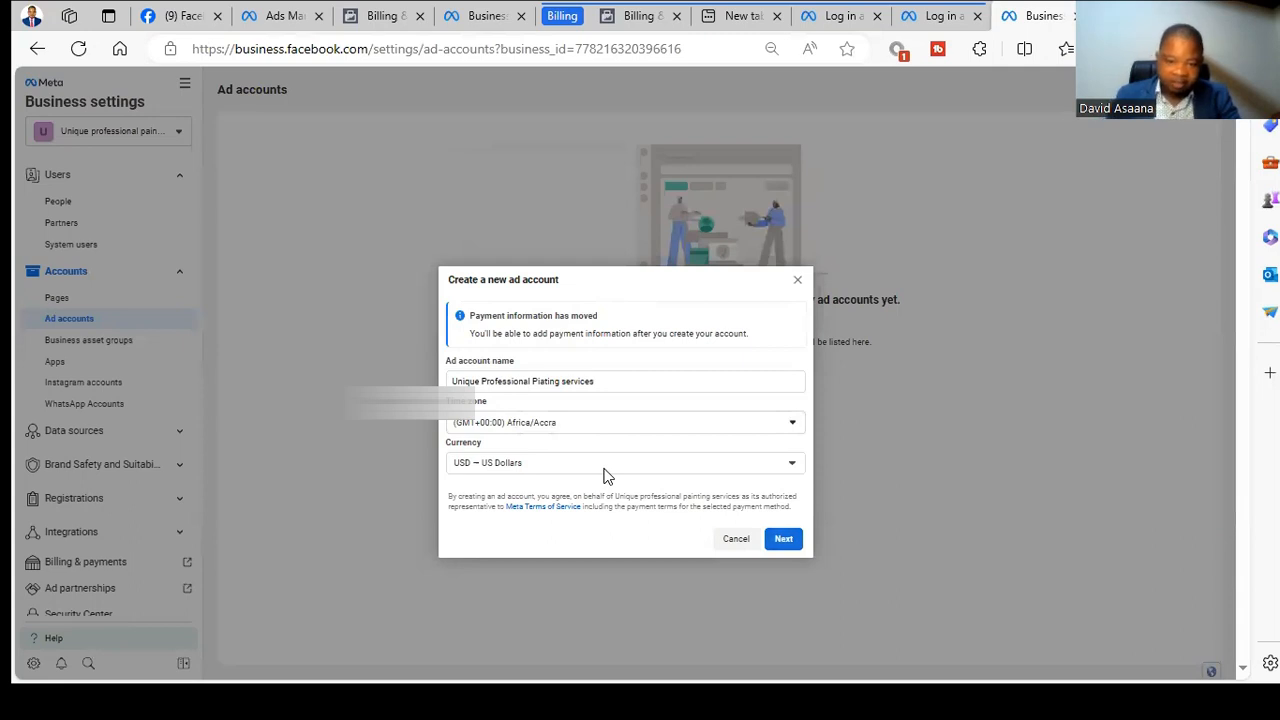
{"action": "left_click", "coordinate": [784, 541]}
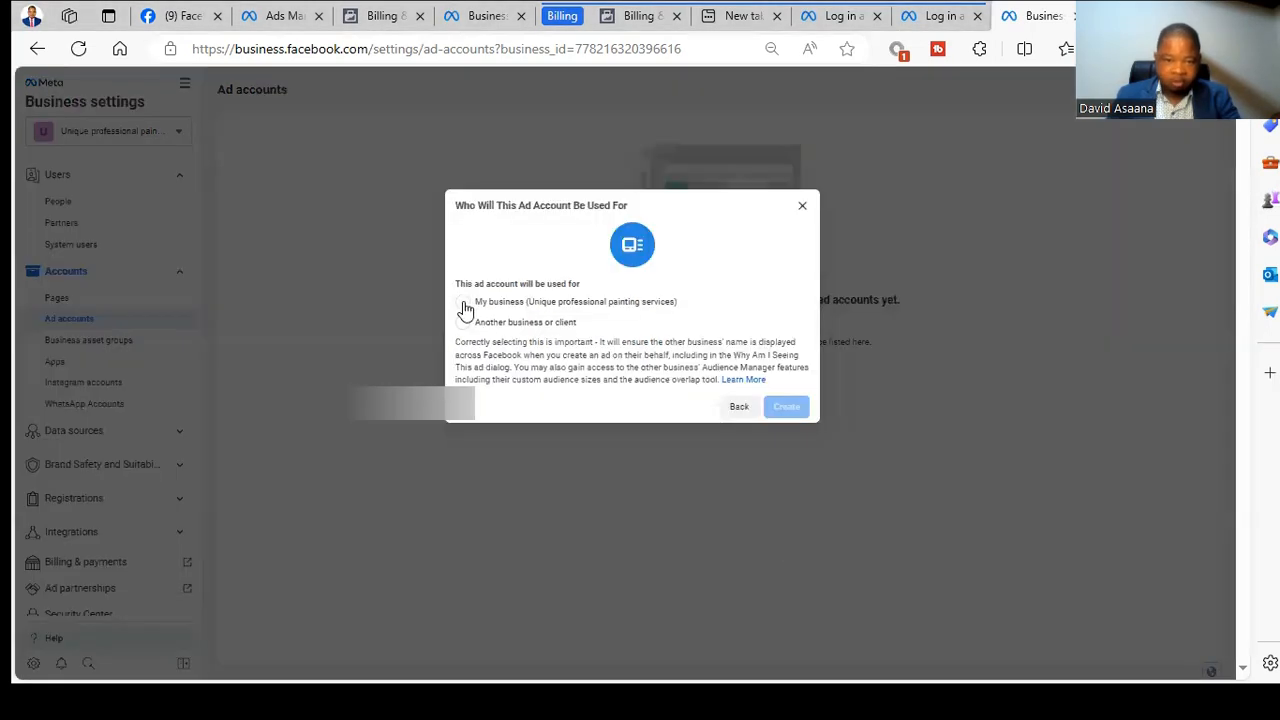
{"action": "left_click", "coordinate": [464, 306]}
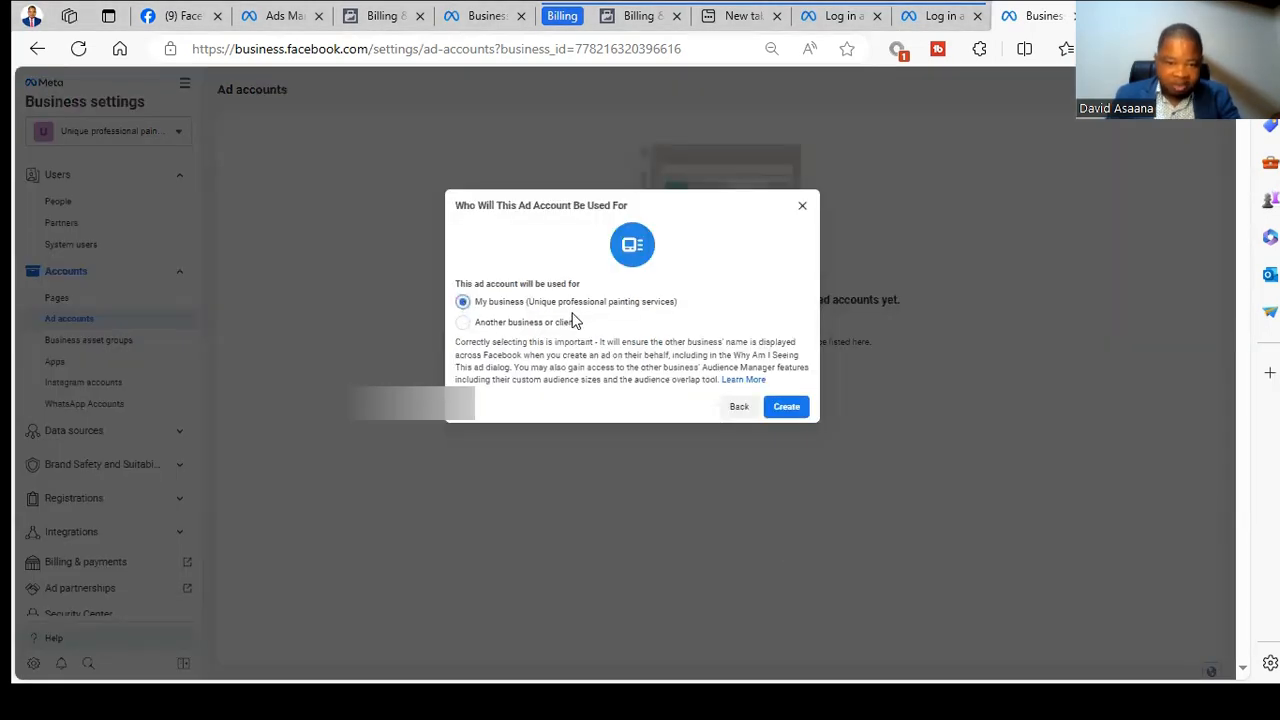
{"action": "left_click", "coordinate": [802, 414]}
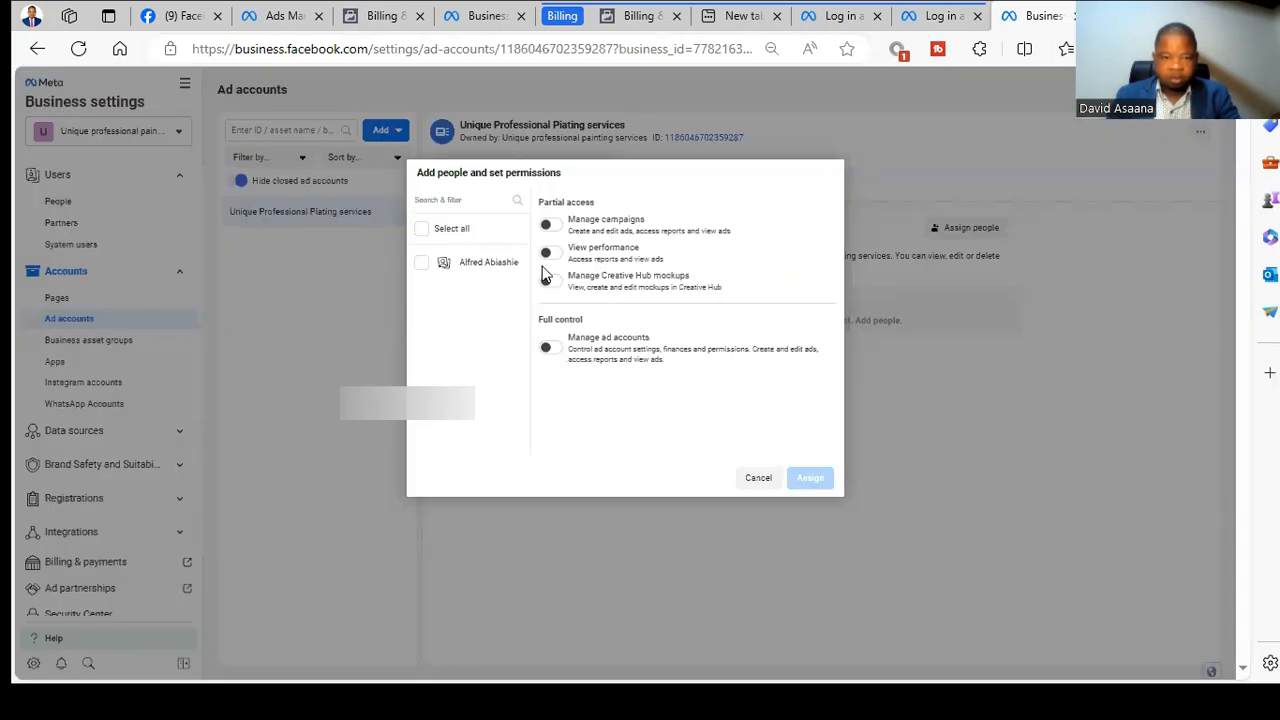
Step: Assign the listed person full control to manage ad accounts, and exit without adding payment info
{"action": "left_click", "coordinate": [422, 263]}
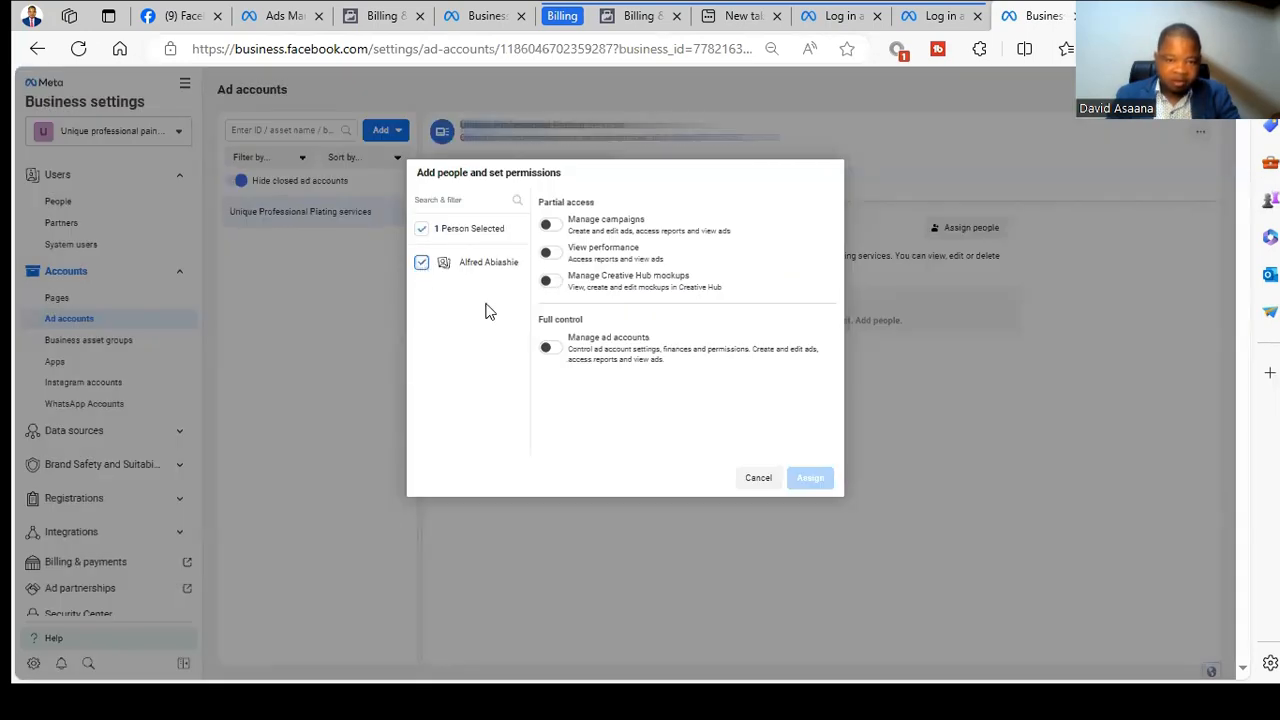
{"action": "left_click", "coordinate": [548, 349]}
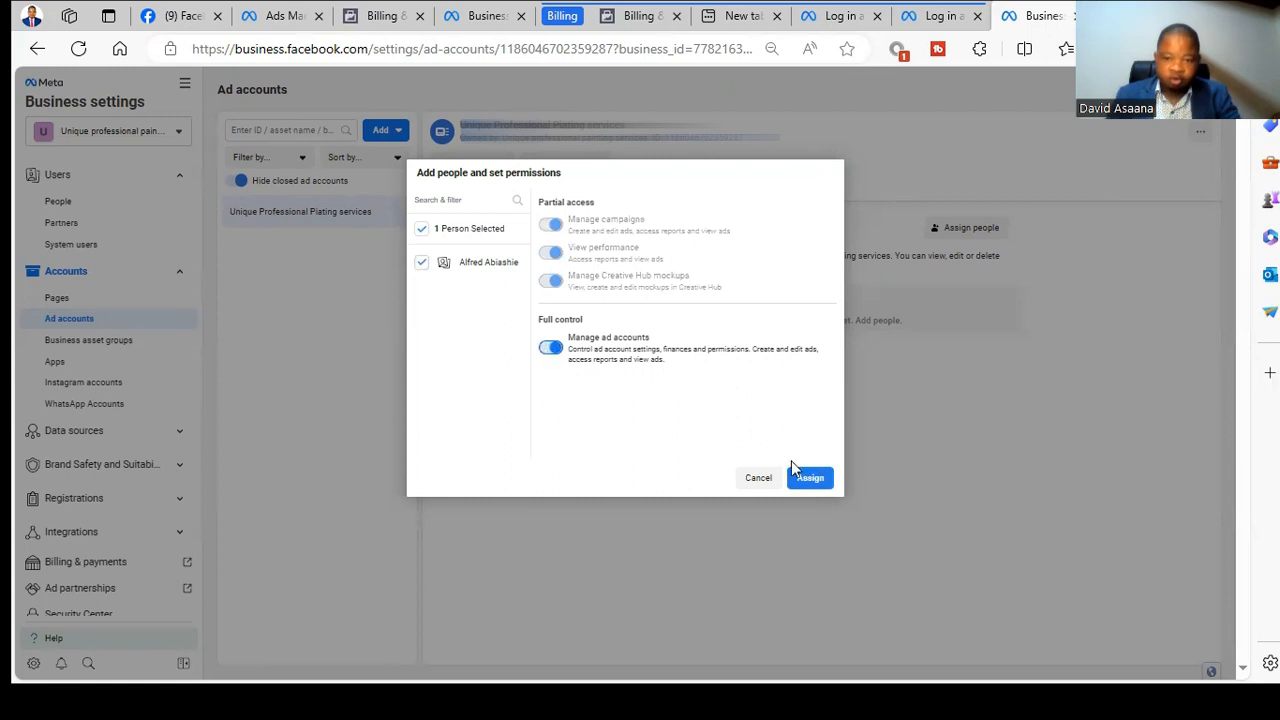
{"action": "left_click", "coordinate": [810, 477]}
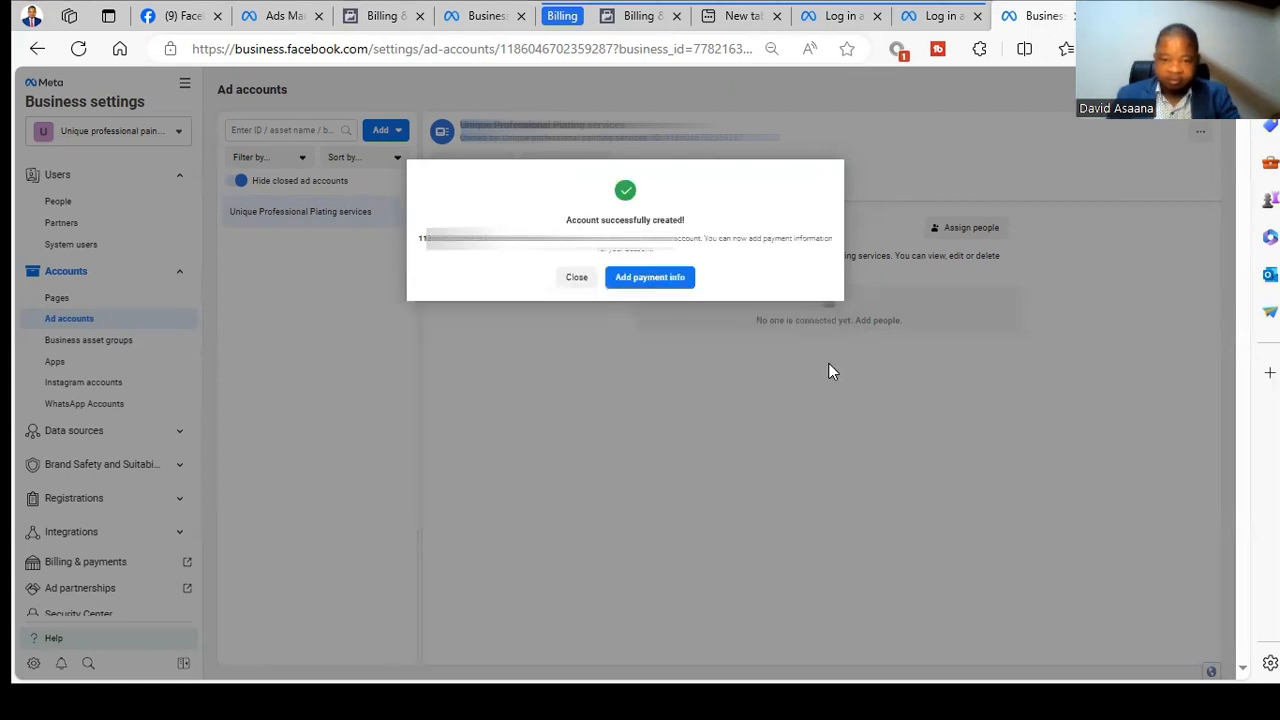
{"action": "left_click", "coordinate": [577, 279]}
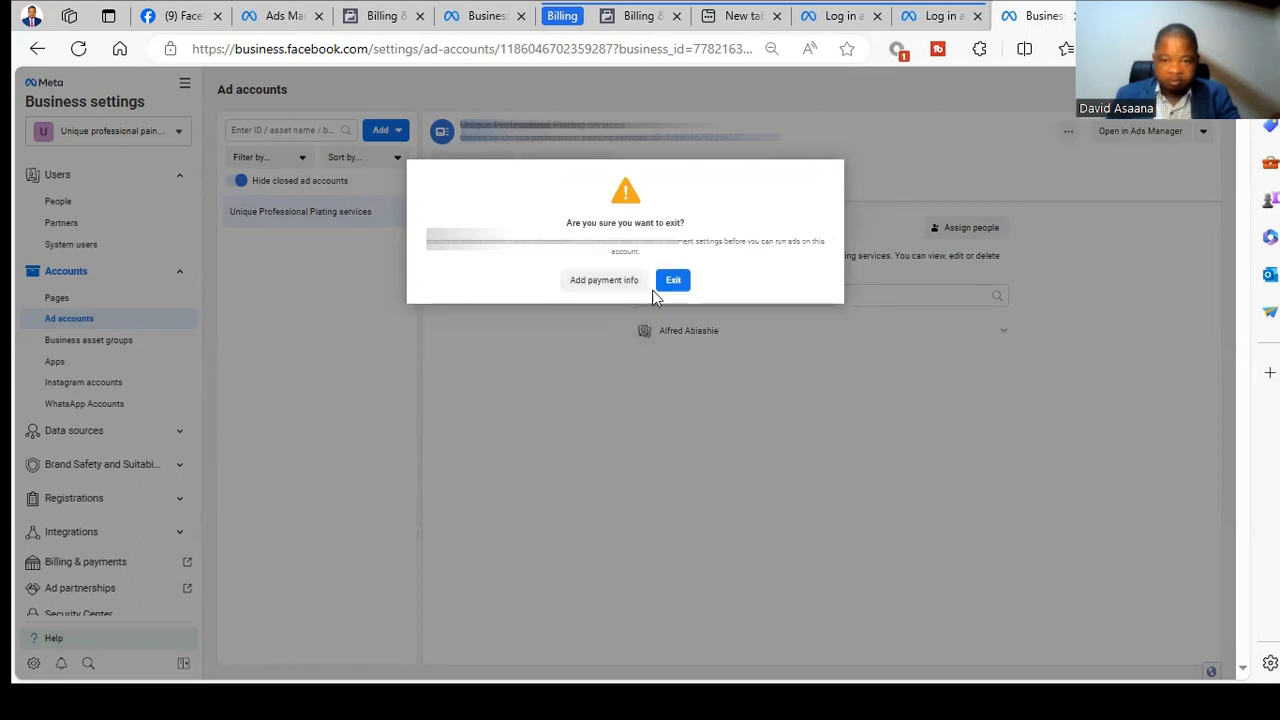
{"action": "left_click", "coordinate": [674, 281]}
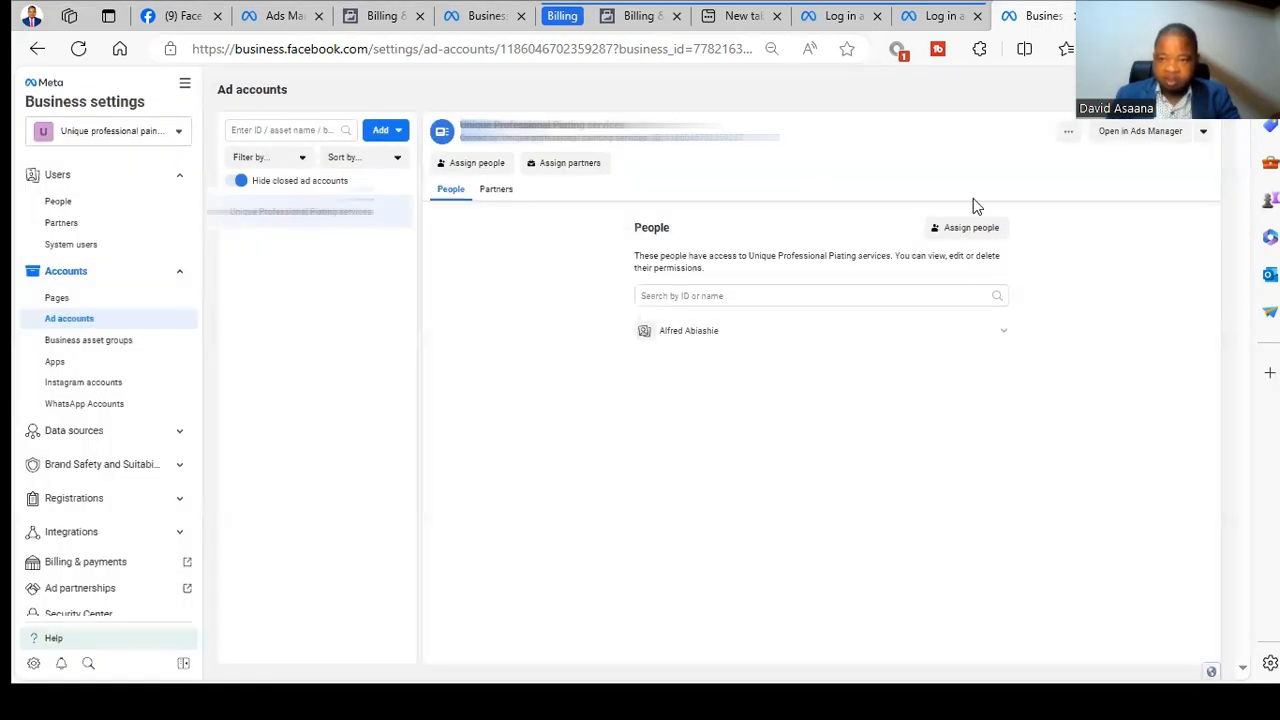
Step: Open the new ad account in Ads Manager and answer No to the question about a political or national issue focus
{"action": "left_click", "coordinate": [1140, 131]}
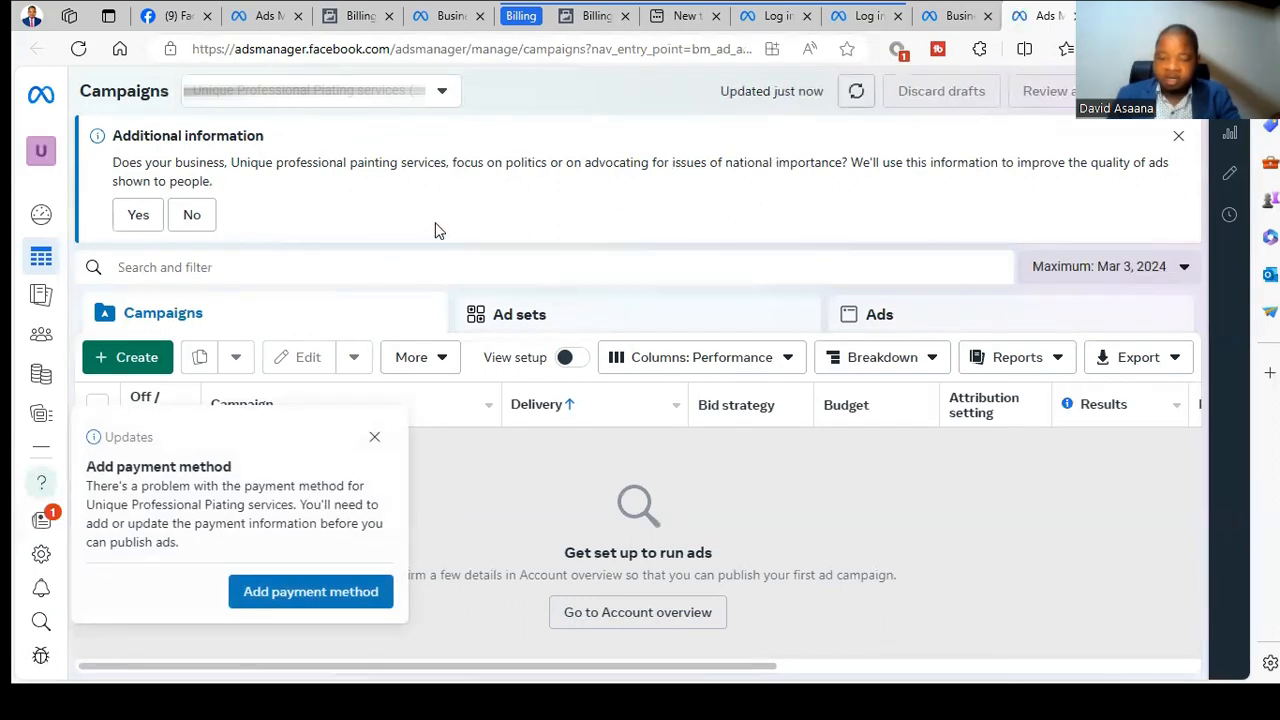
{"action": "left_click", "coordinate": [193, 214]}
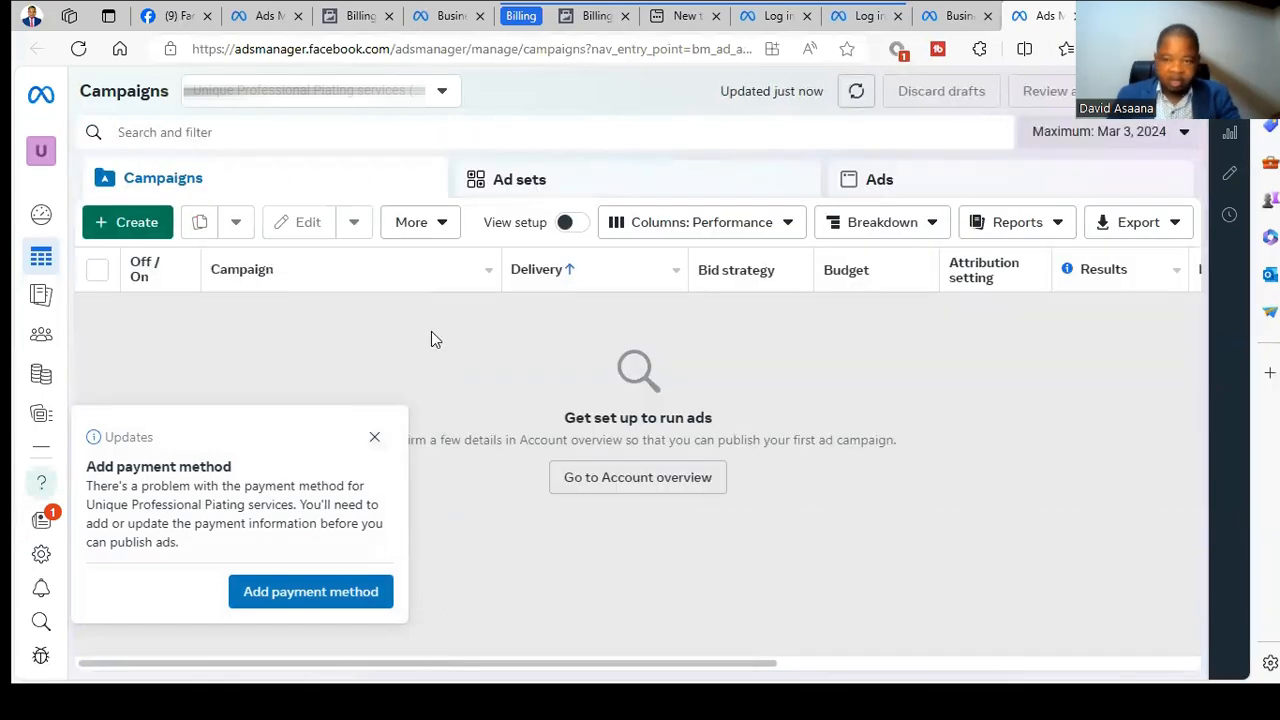
Step: Examine the country, currency and time zone settings in the payment information form, leaving it without proceeding
{"action": "left_click", "coordinate": [356, 595]}
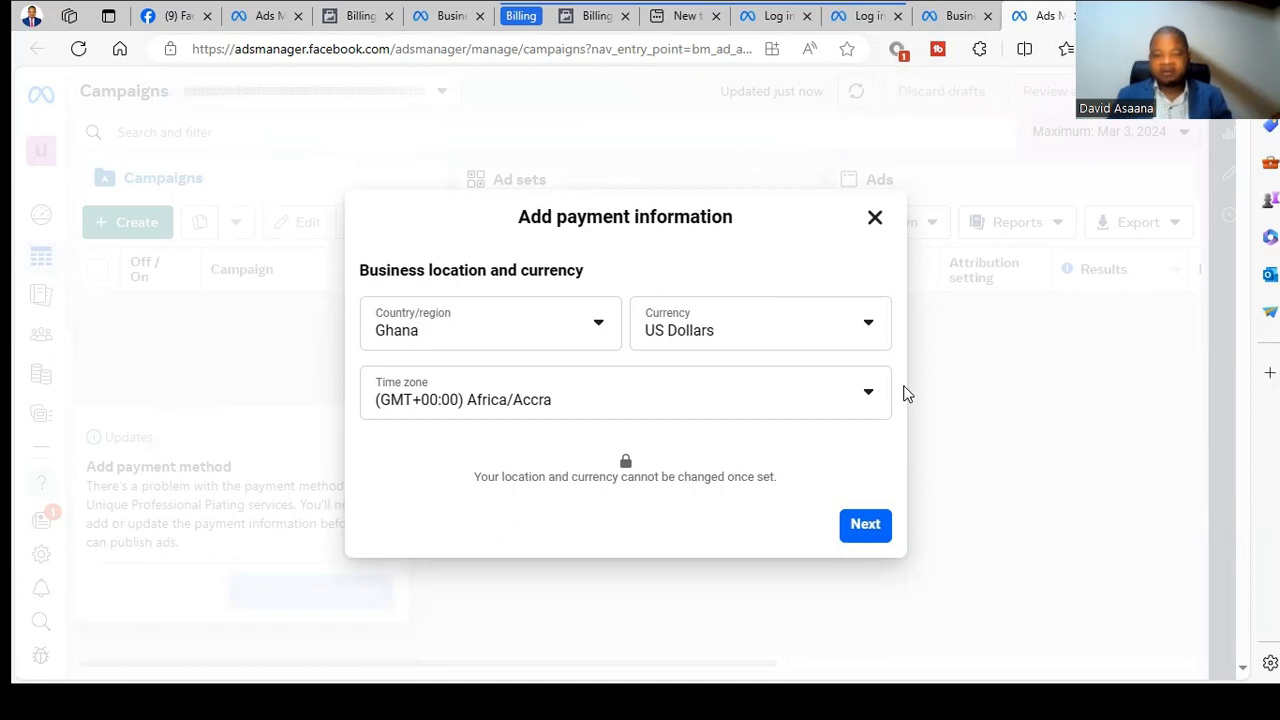
{"action": "left_click", "coordinate": [876, 217]}
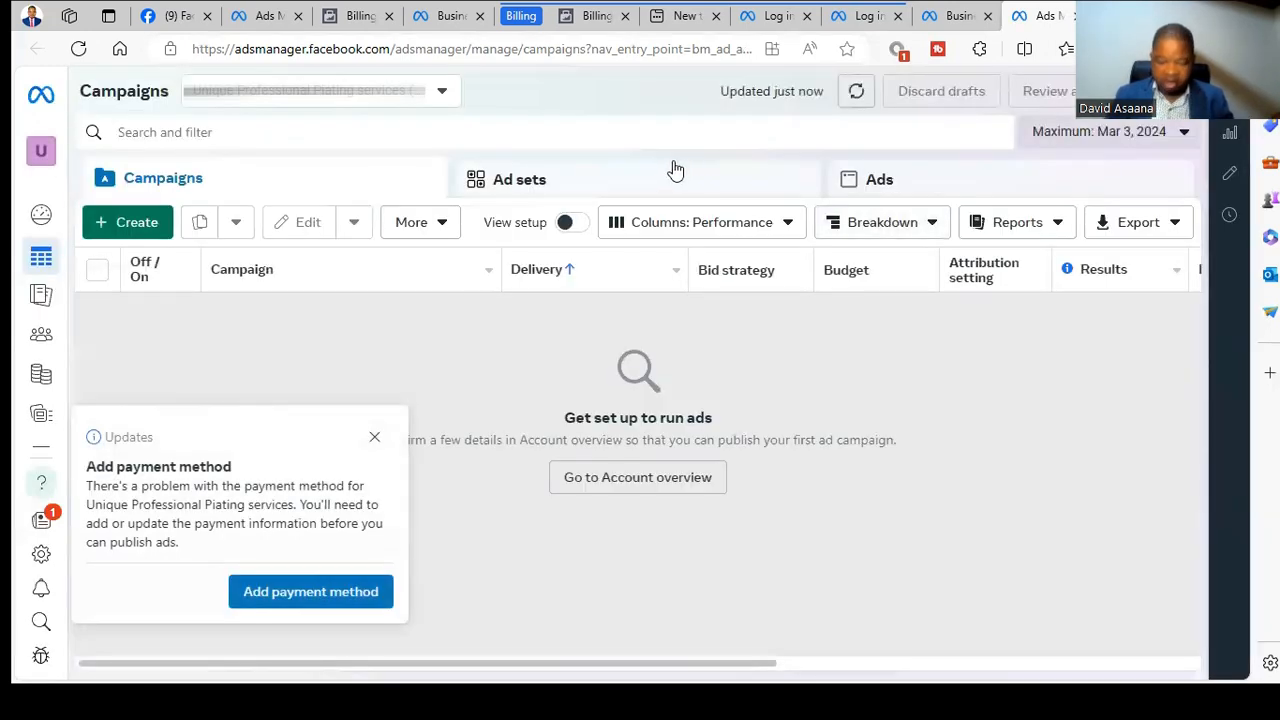
{"action": "left_click", "coordinate": [327, 592]}
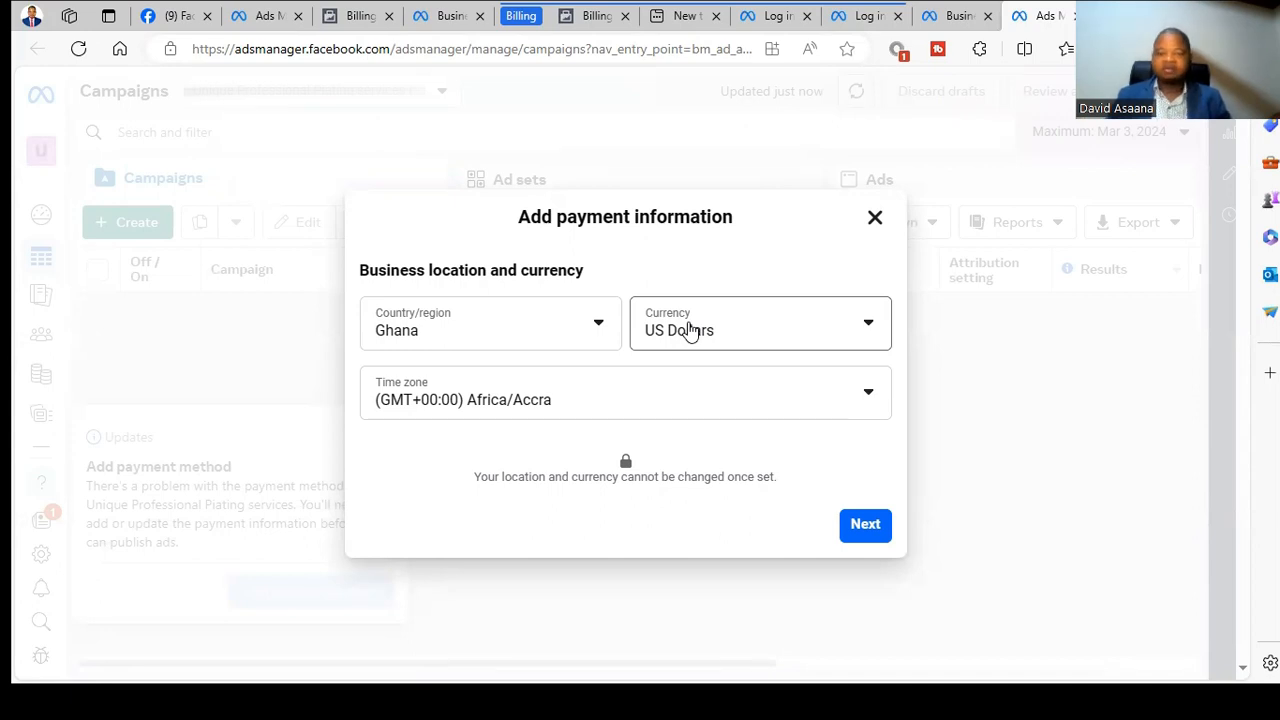
{"action": "left_click", "coordinate": [872, 218]}
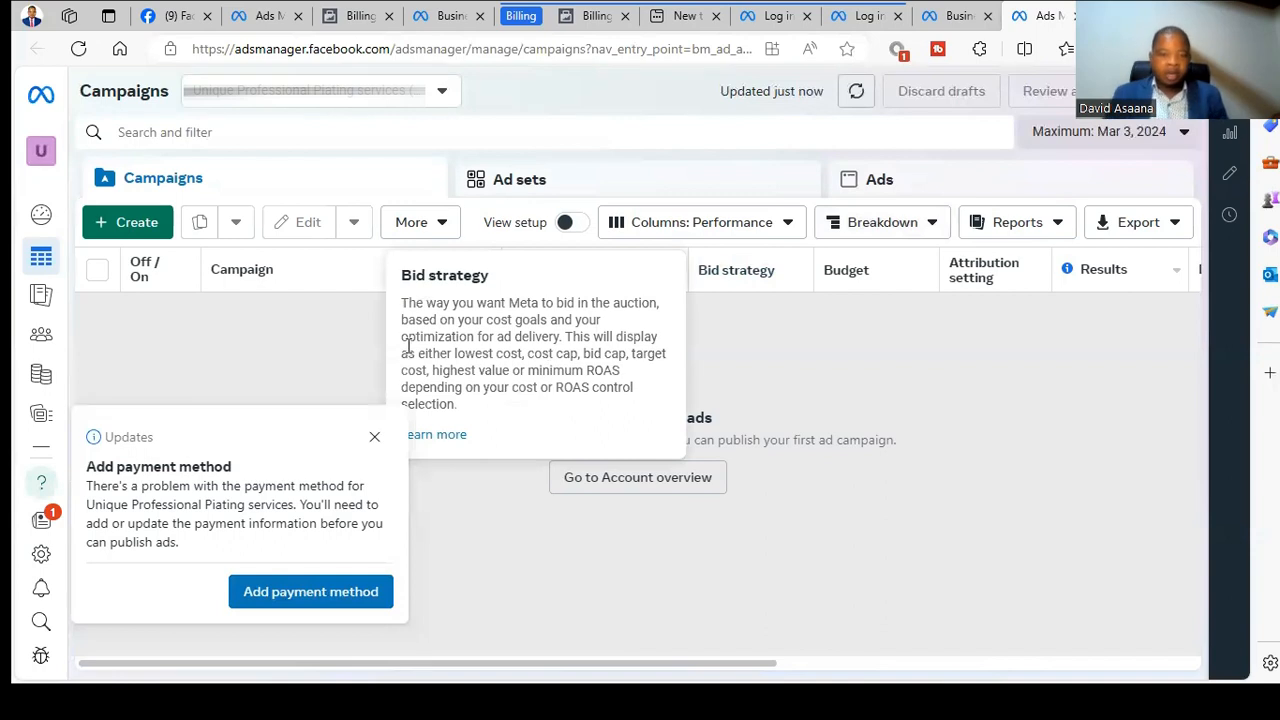